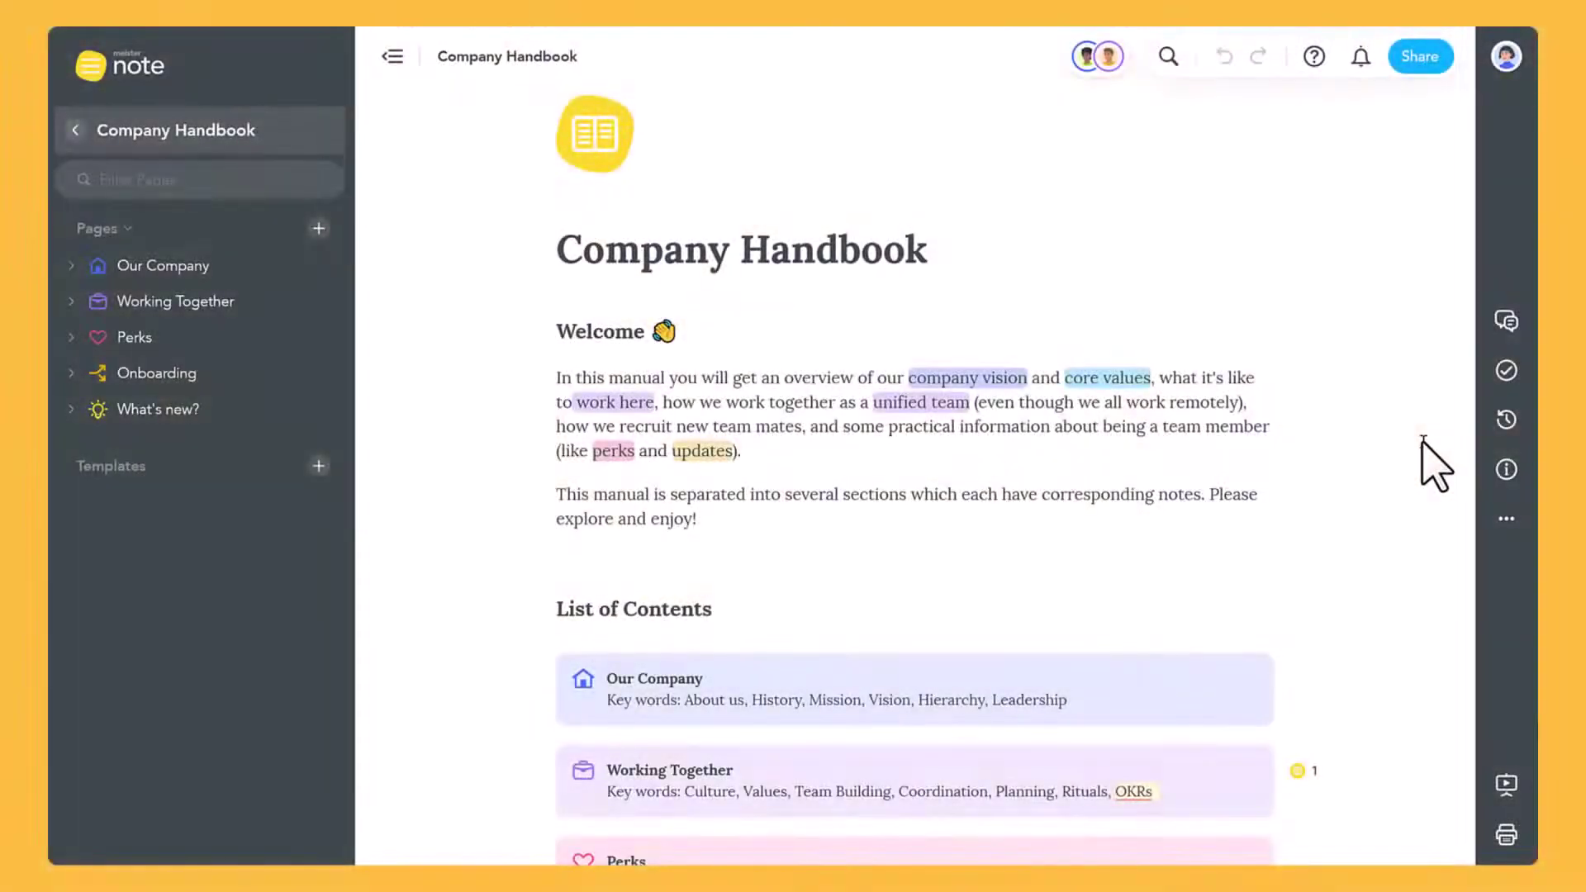
# Reply 'Sure no problem!' to the comment on the Working Together block
pyautogui.scroll(-6, 1426, 446)
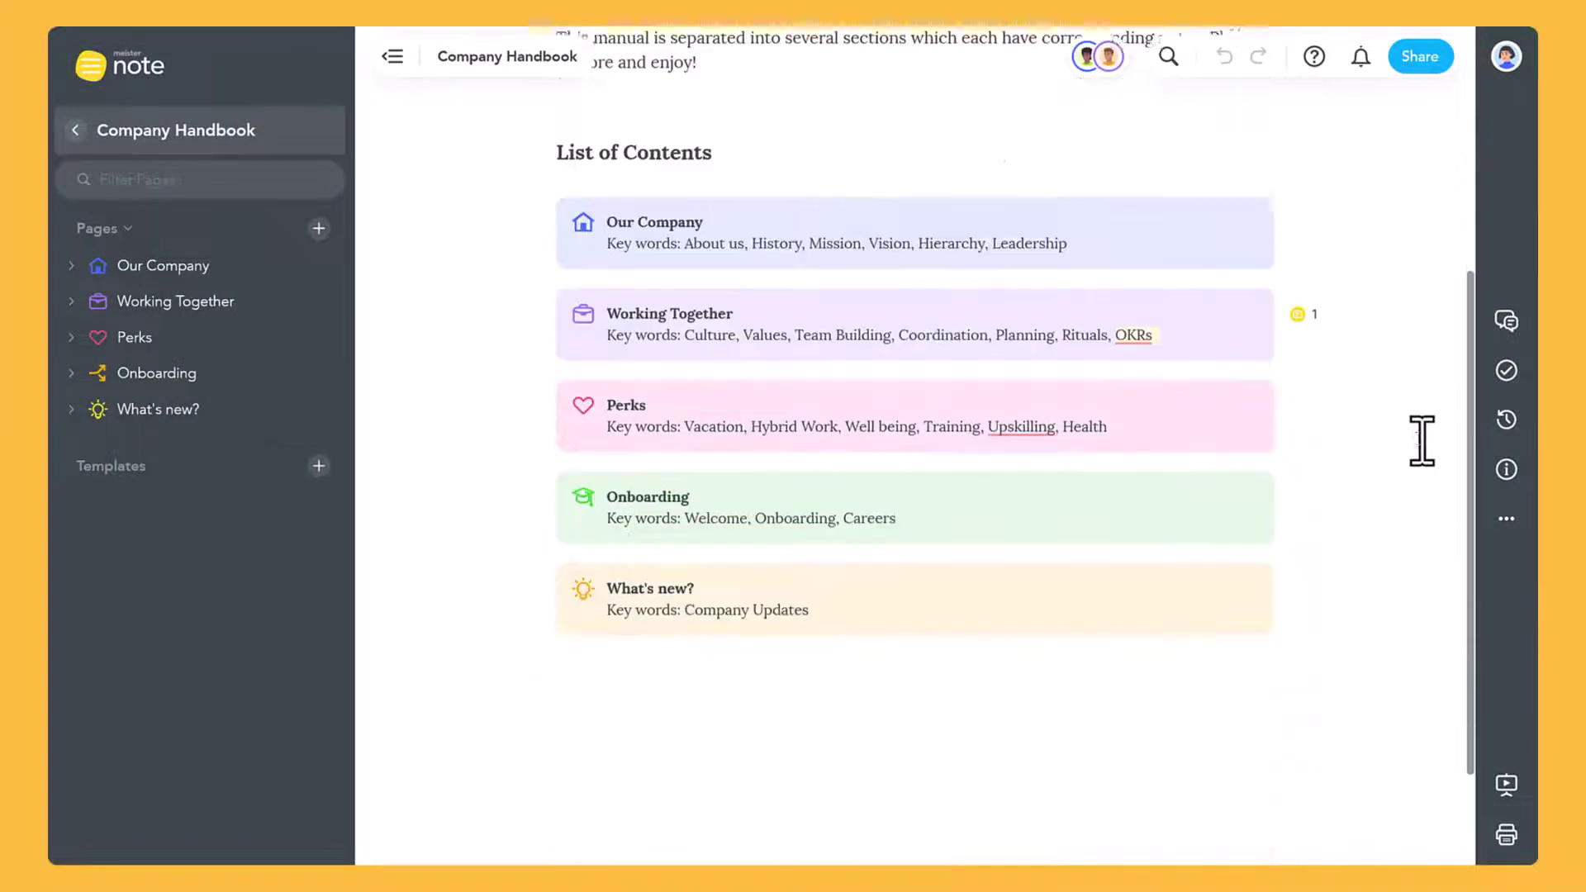
pyautogui.click(1294, 308)
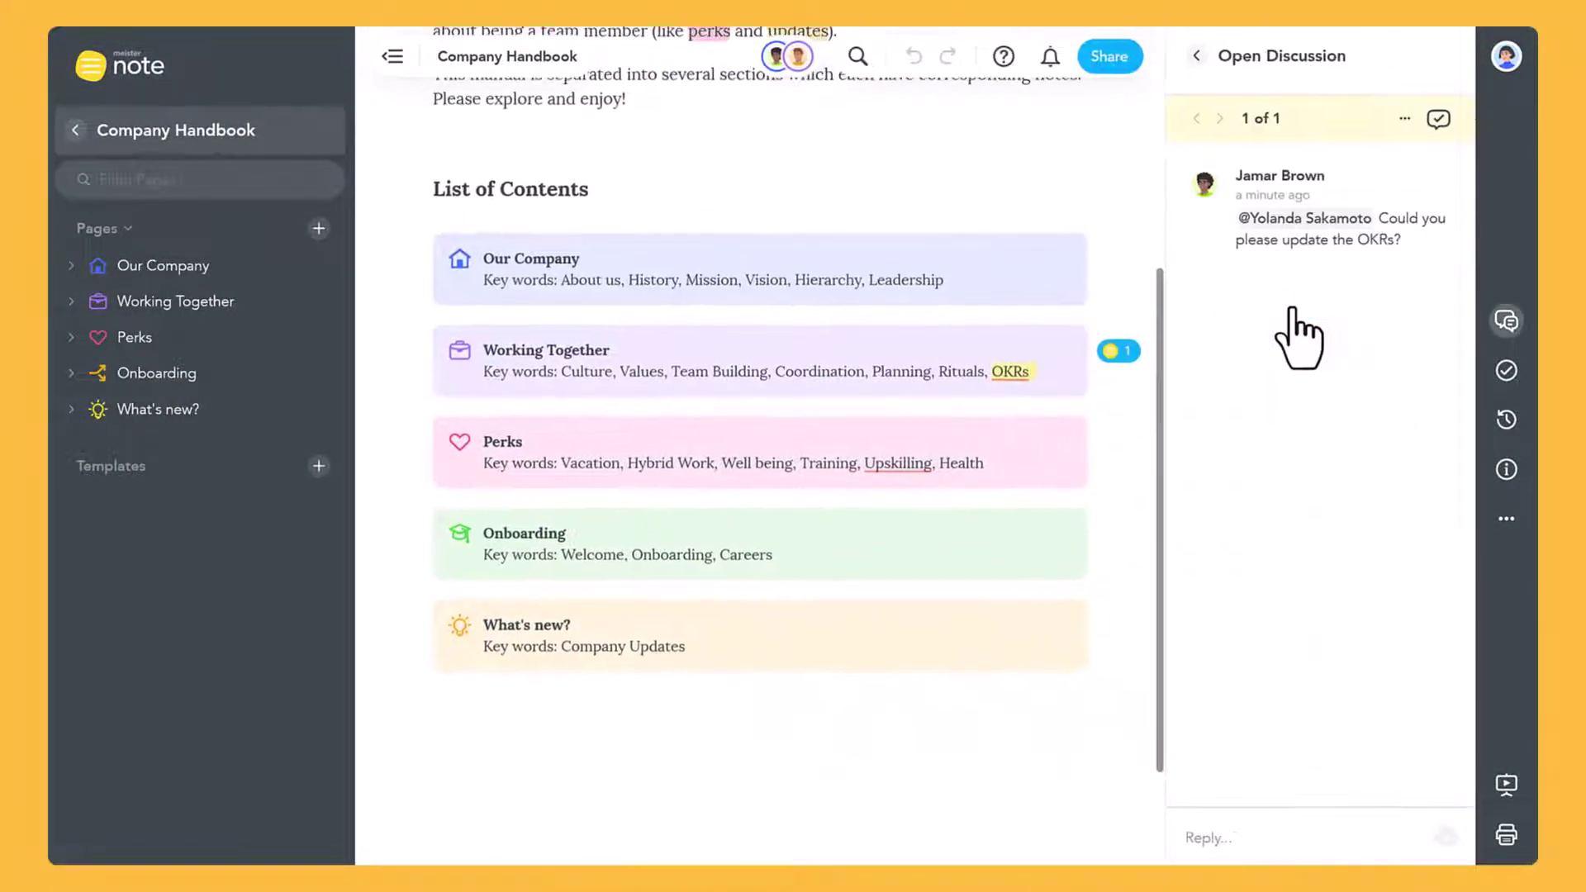
pyautogui.click(1240, 834)
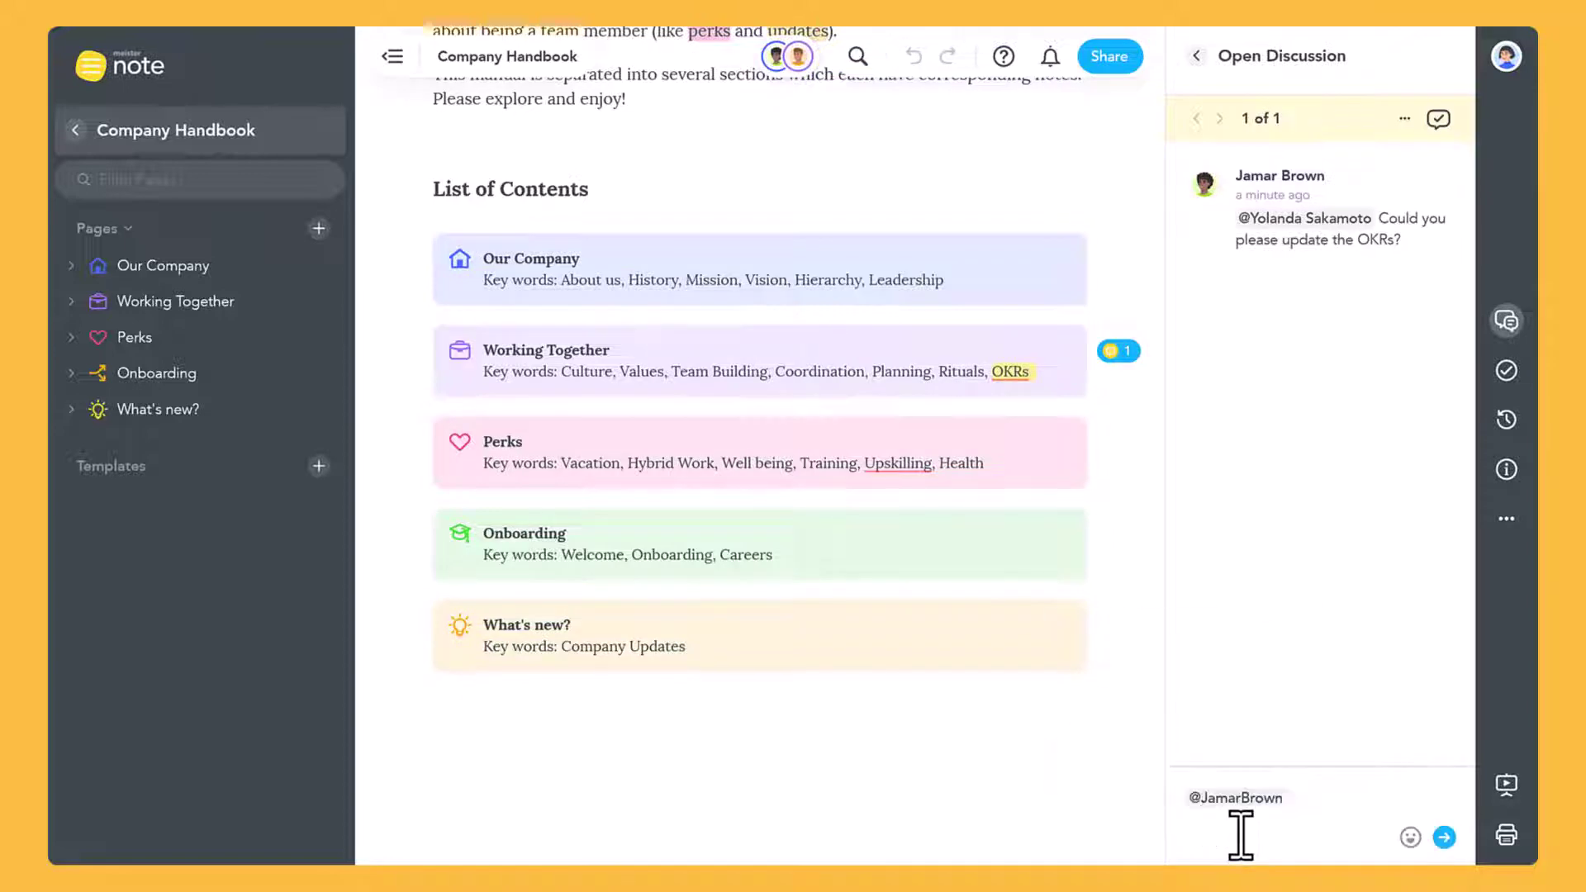
pyautogui.click(1451, 844)
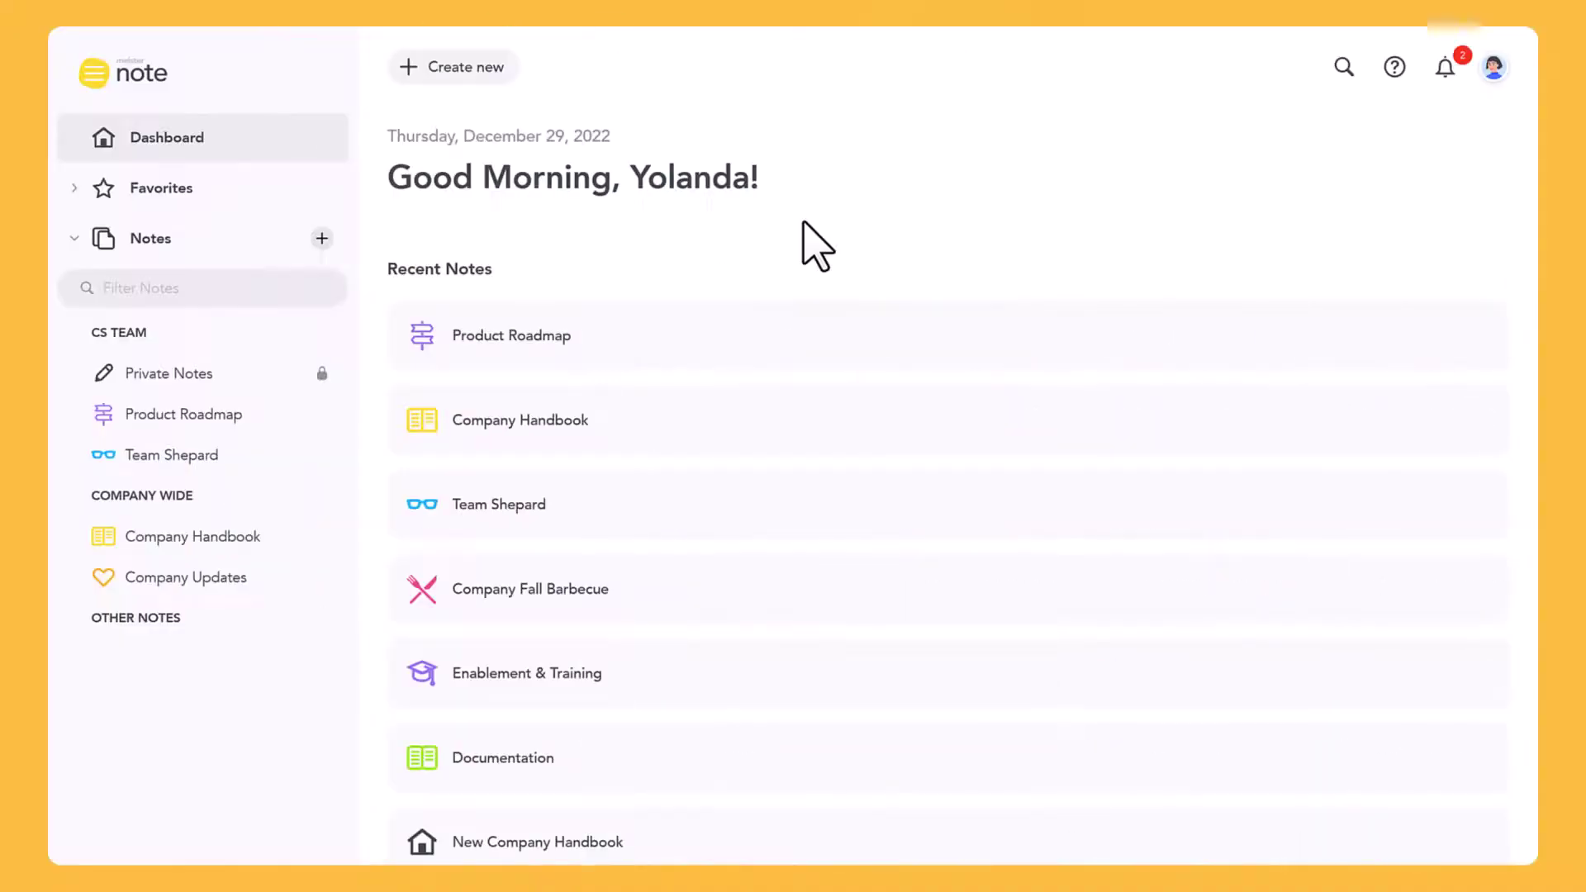
# Browse the Company Handbook's History, Purpose and Vision, and Our Principles pages, then open Product Roadmap
pyautogui.click(227, 541)
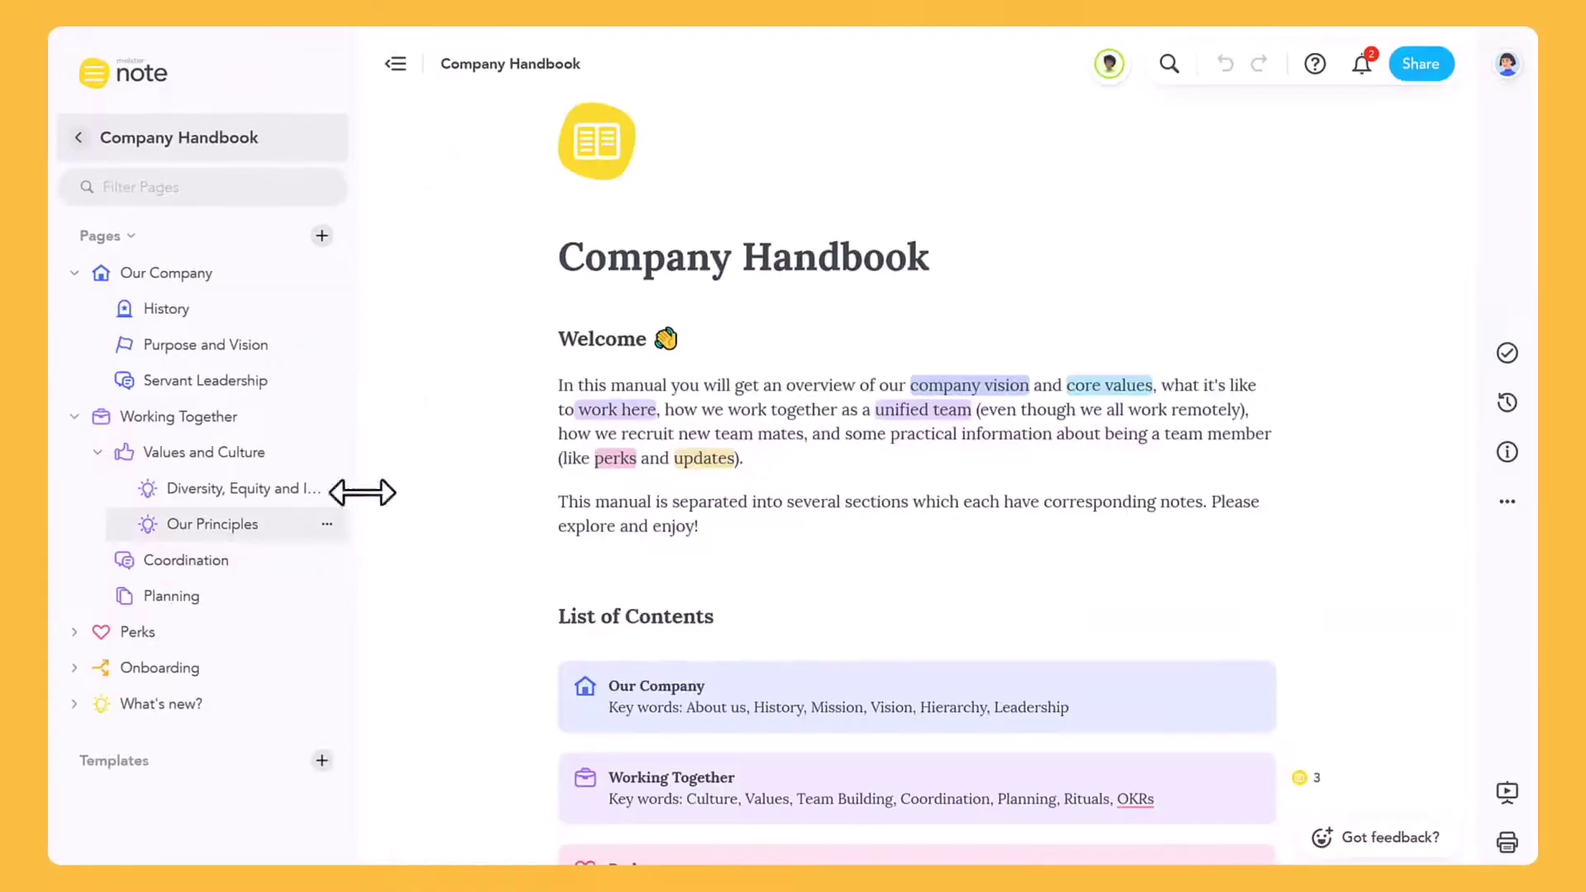
pyautogui.scroll(-5, 432, 444)
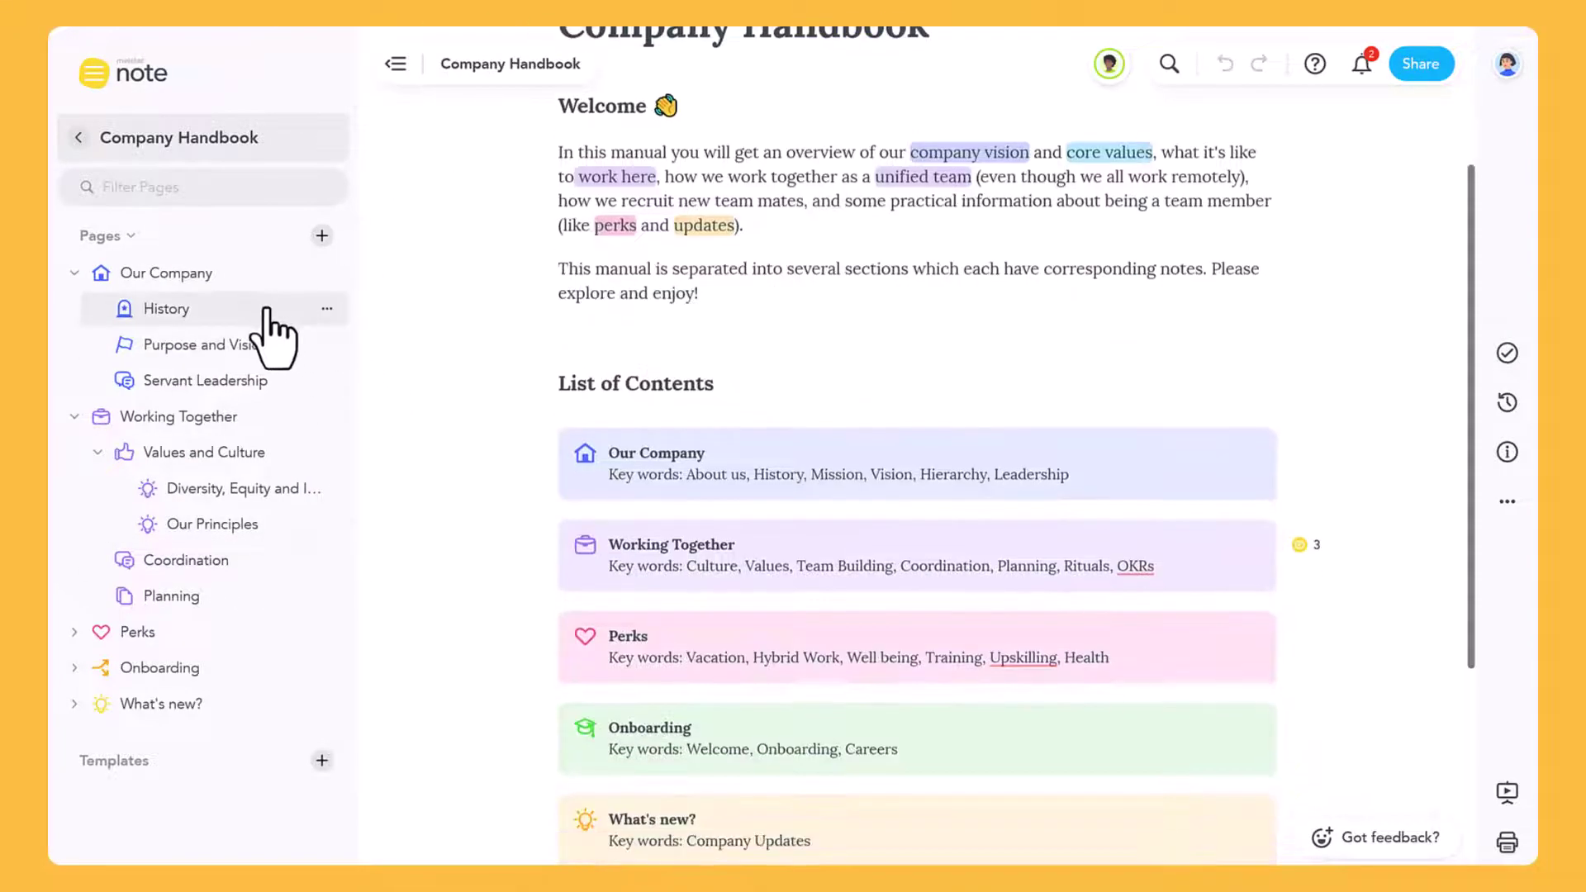
pyautogui.click(319, 311)
pyautogui.scroll(-4, 425, 366)
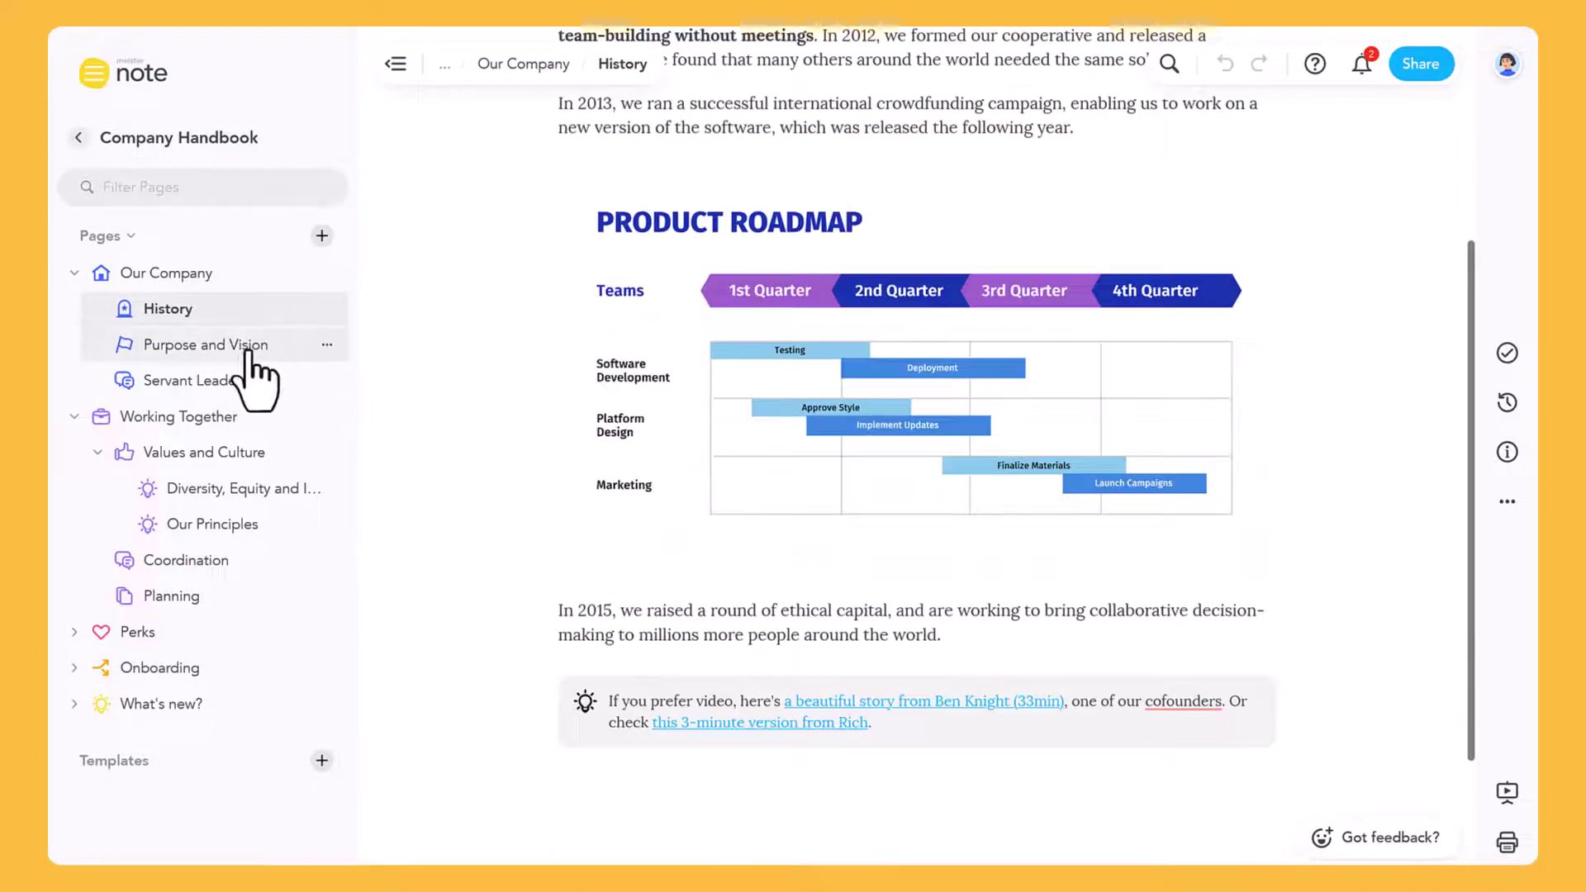
pyautogui.click(353, 350)
pyautogui.scroll(-5, 378, 351)
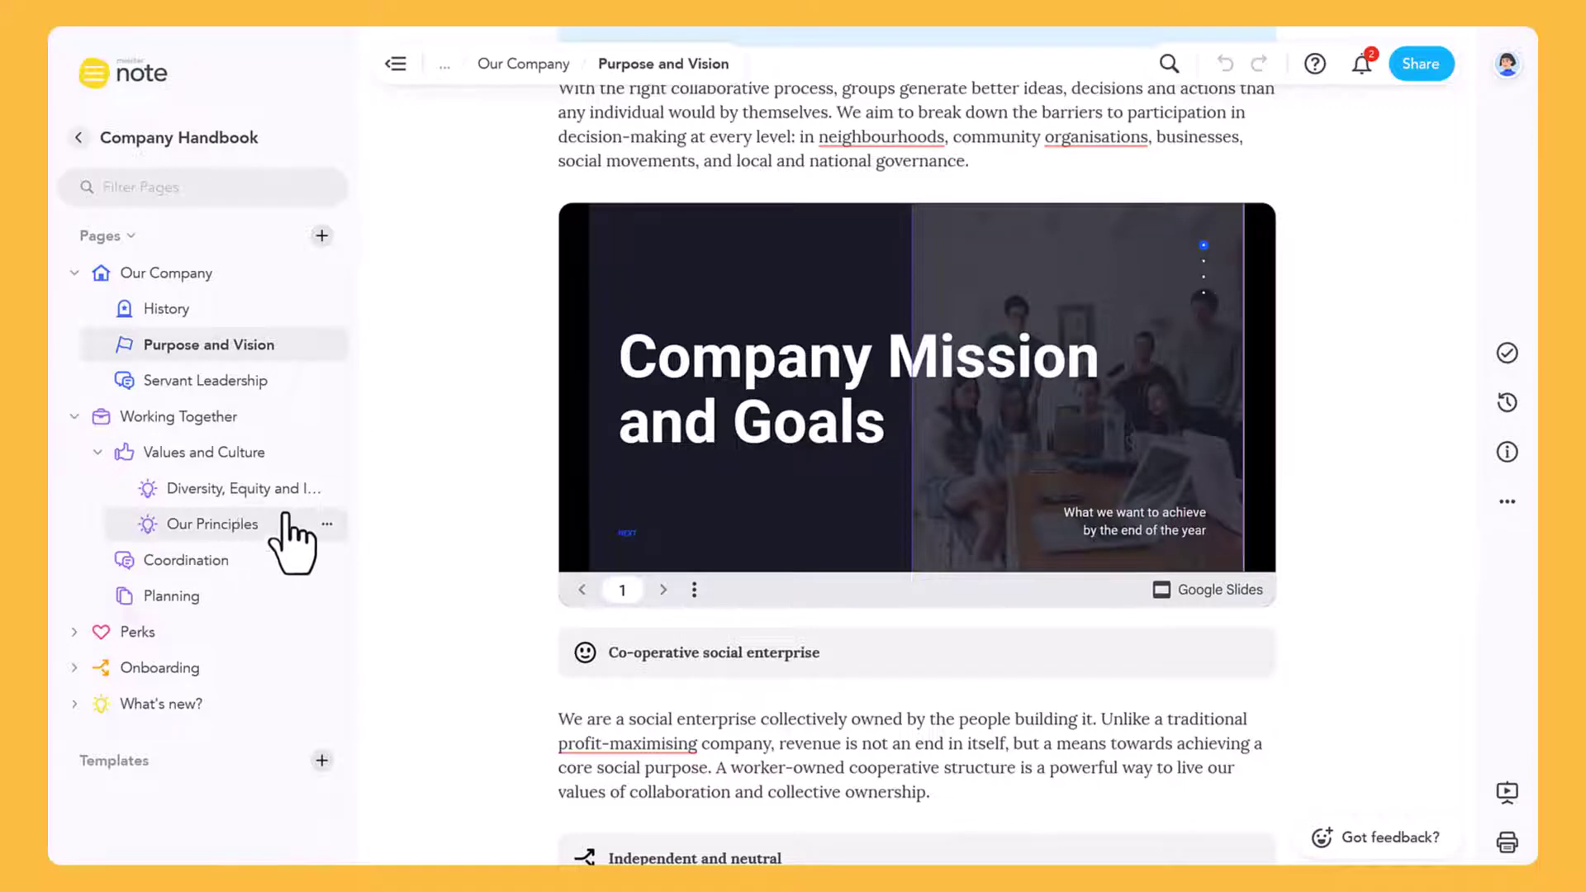
pyautogui.click(248, 532)
pyautogui.scroll(-5, 398, 491)
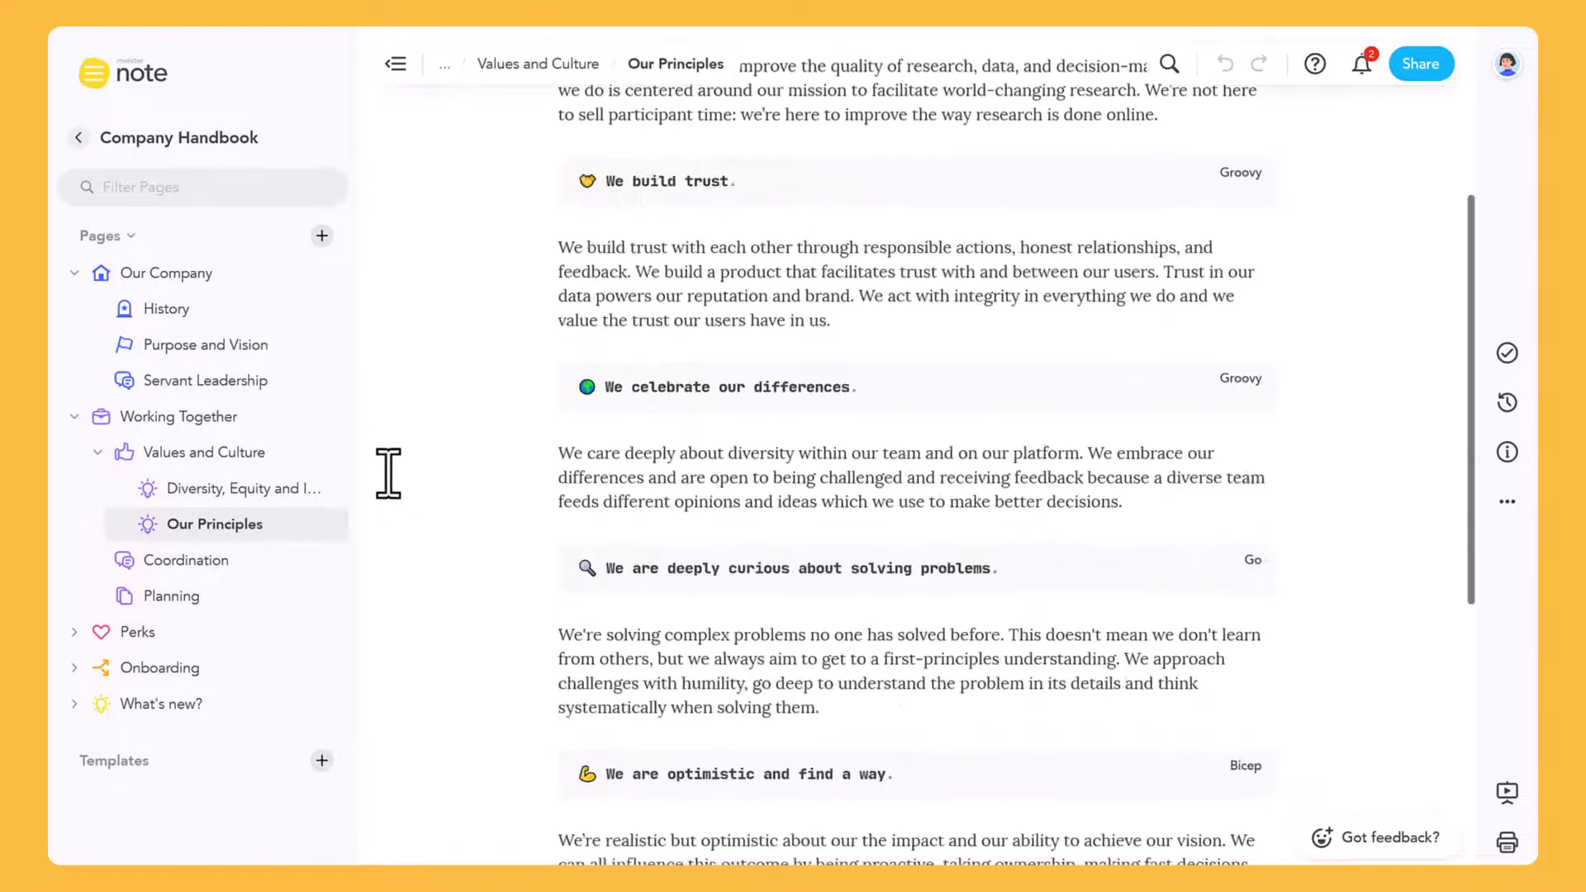
pyautogui.click(79, 137)
pyautogui.click(272, 406)
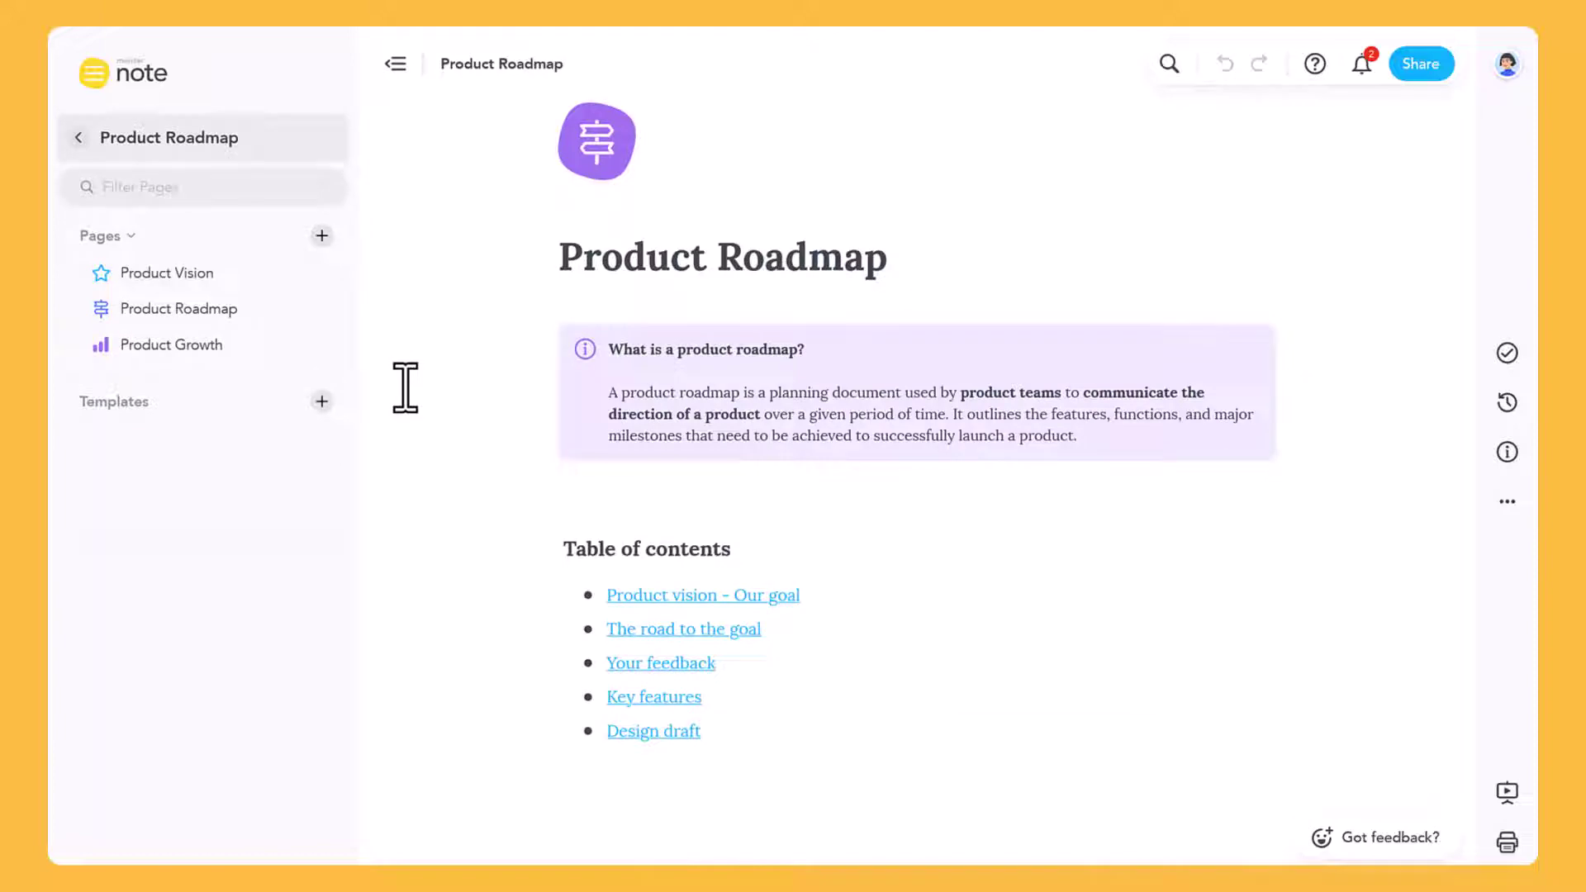
# Read through the Product Vision and Product Roadmap pages, then switch to the Team Shepard note
pyautogui.click(248, 277)
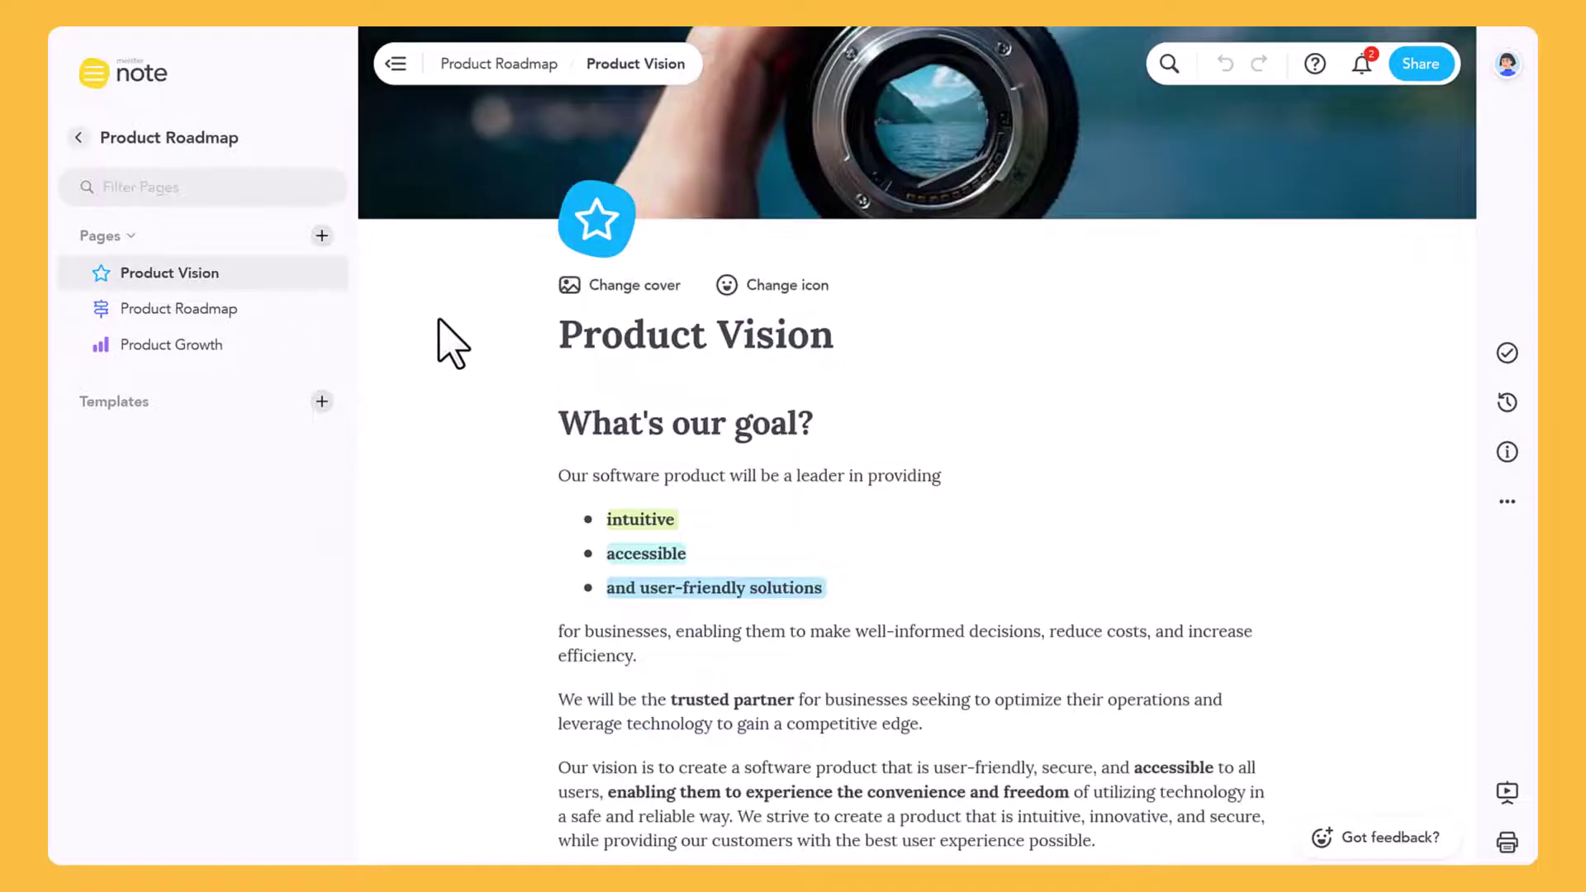
pyautogui.scroll(-12, 444, 320)
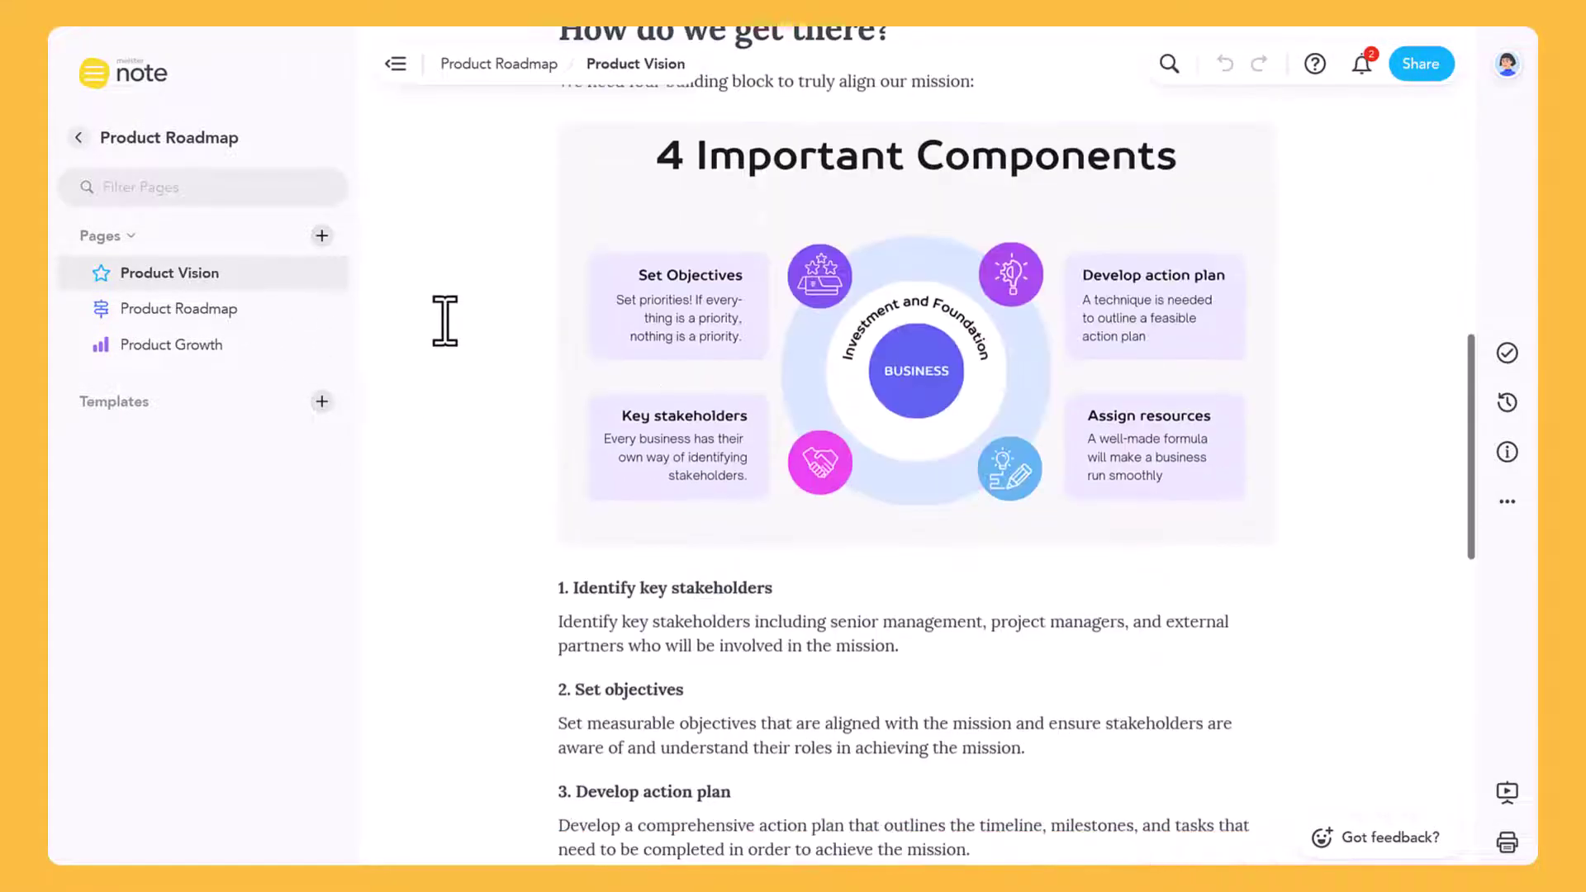
pyautogui.scroll(-10, 444, 320)
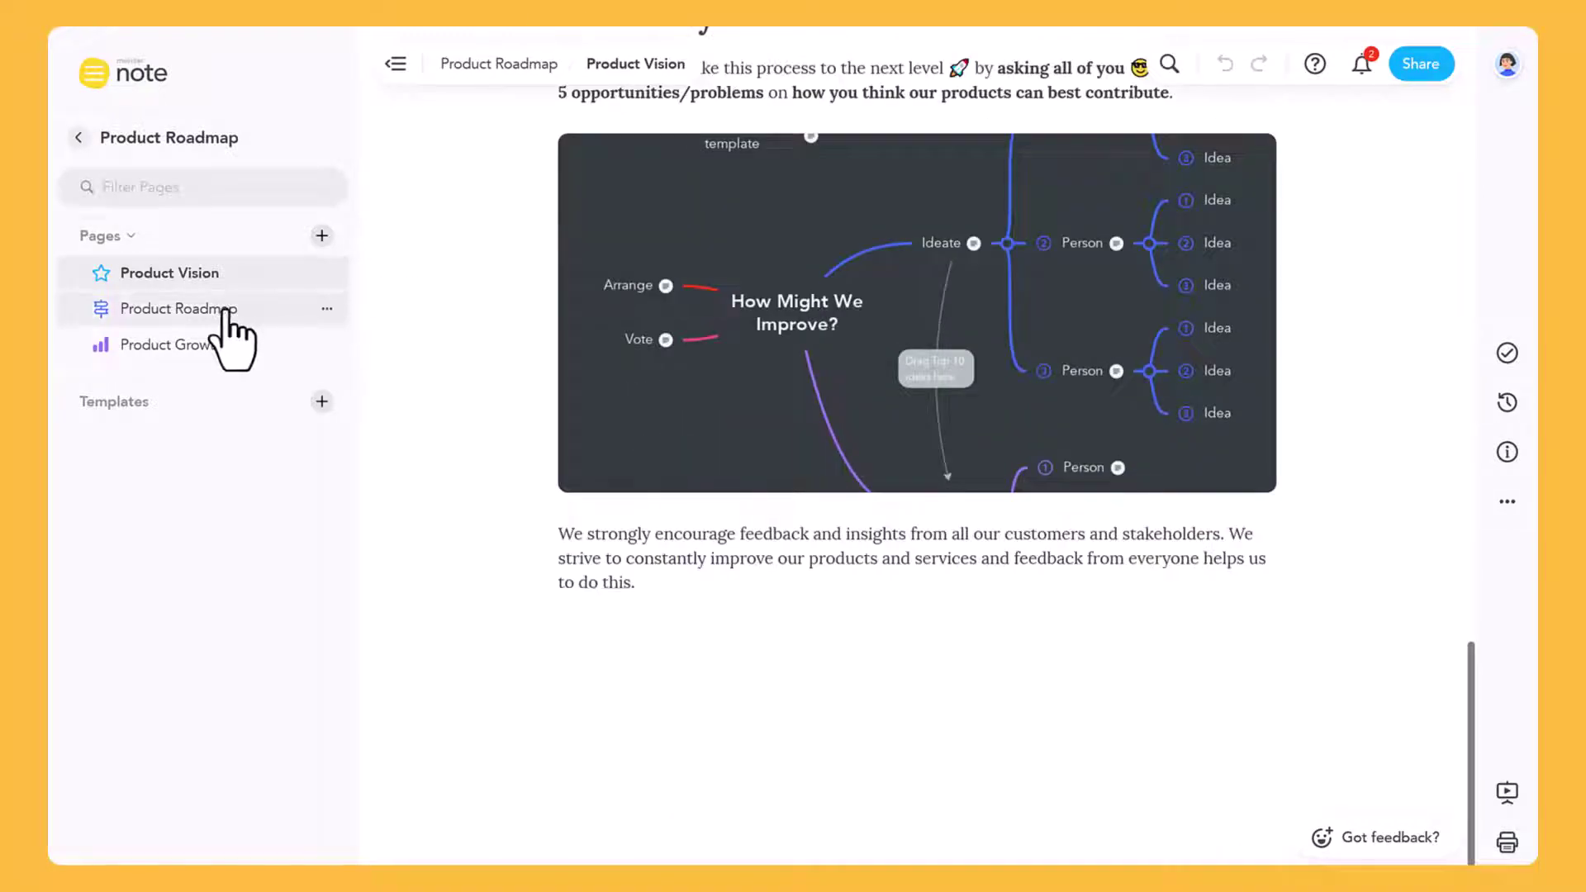
pyautogui.click(223, 312)
pyautogui.scroll(-5, 467, 321)
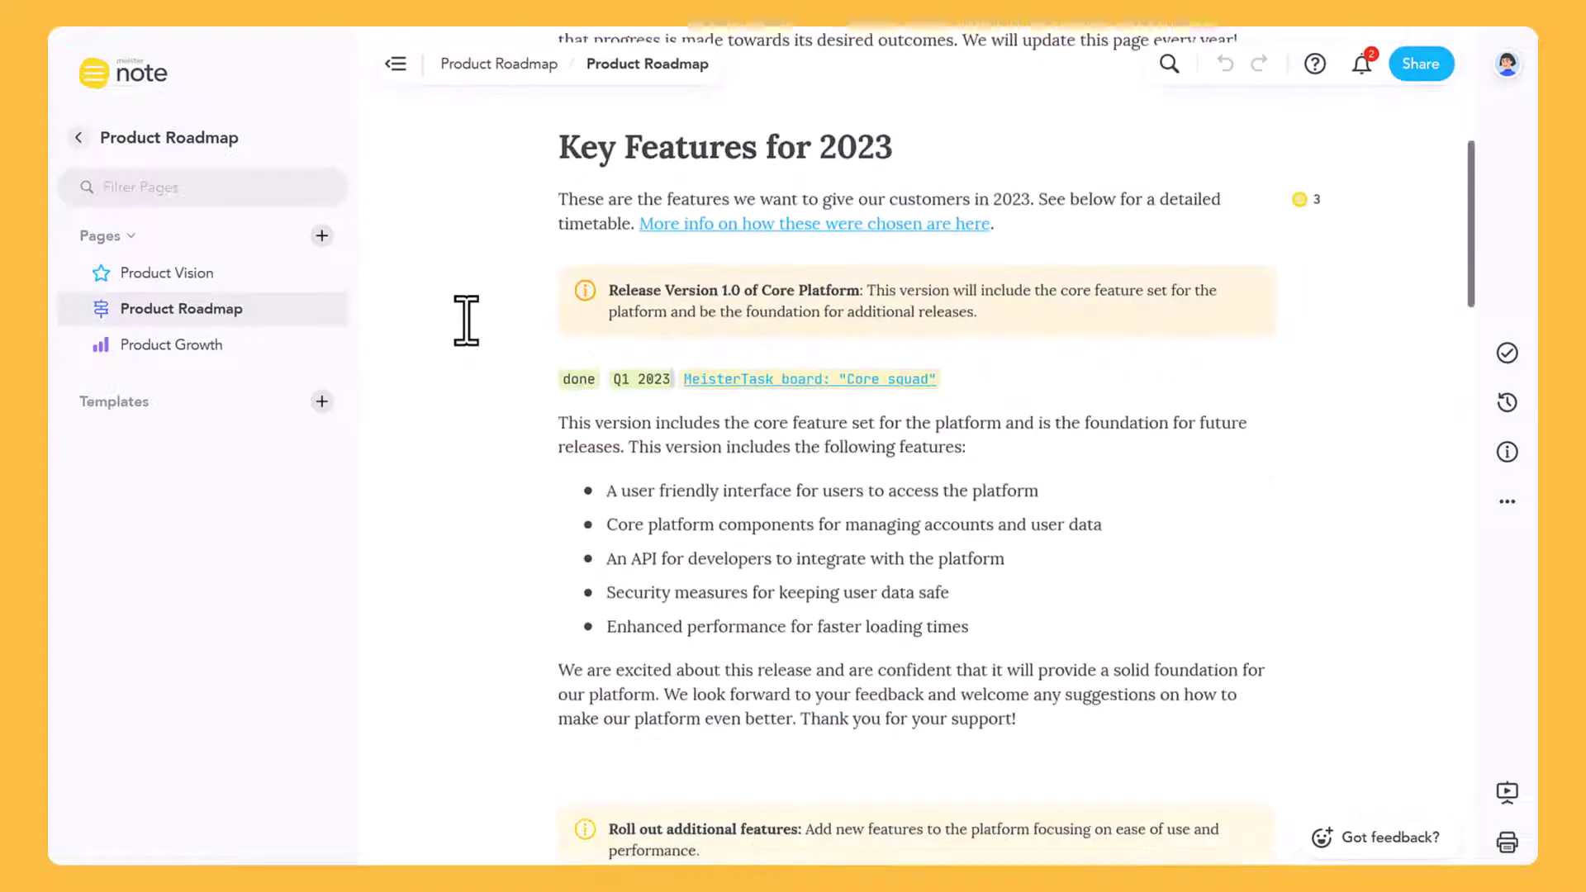
pyautogui.scroll(-5, 460, 312)
pyautogui.click(110, 139)
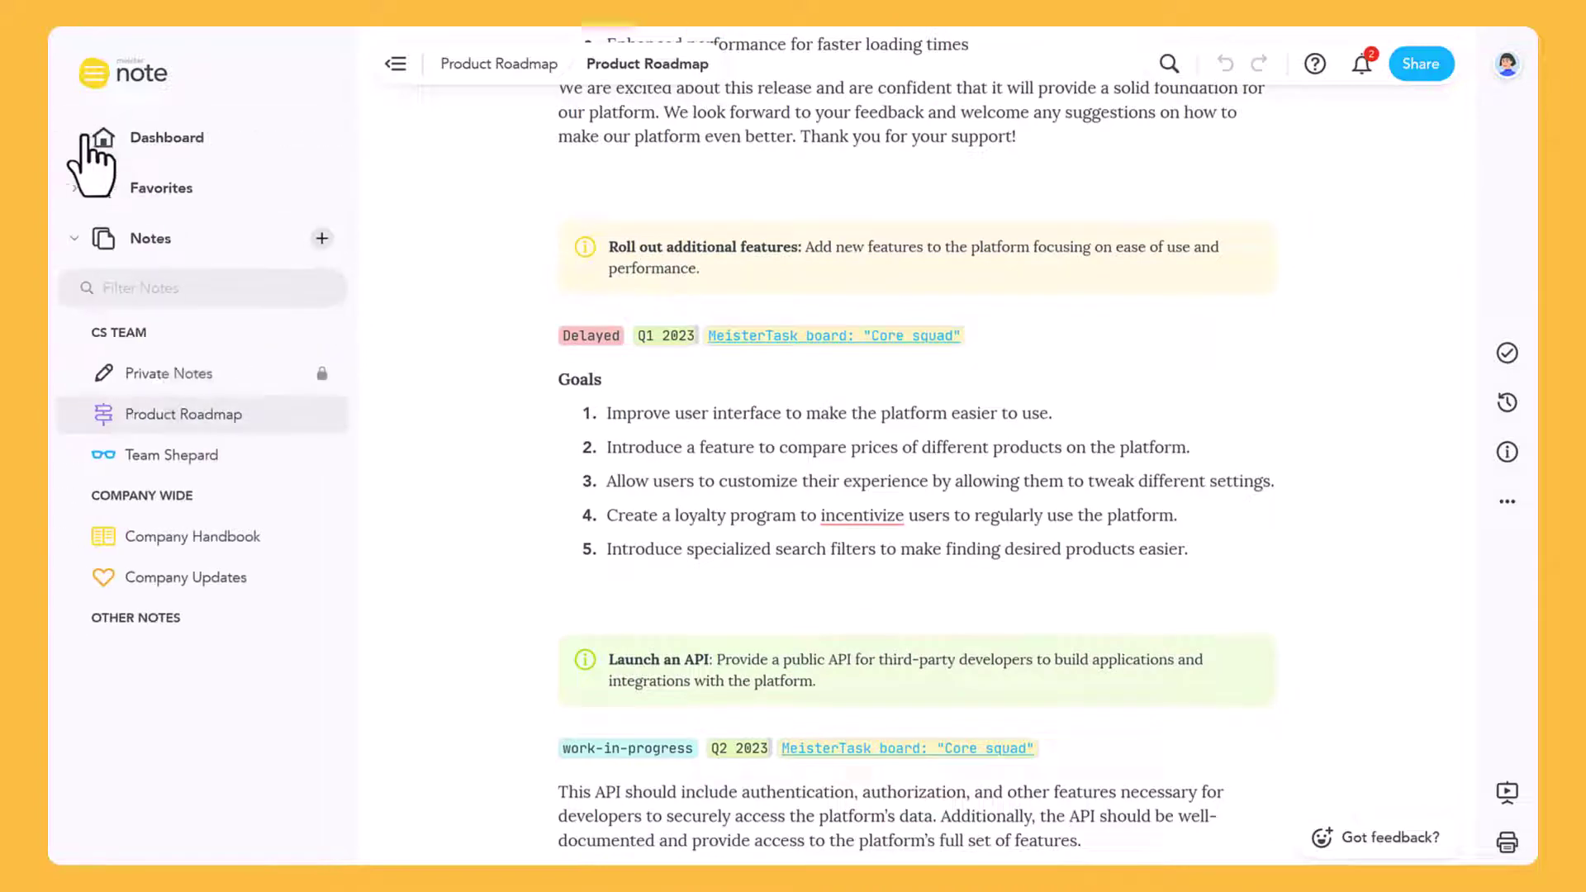
pyautogui.click(165, 453)
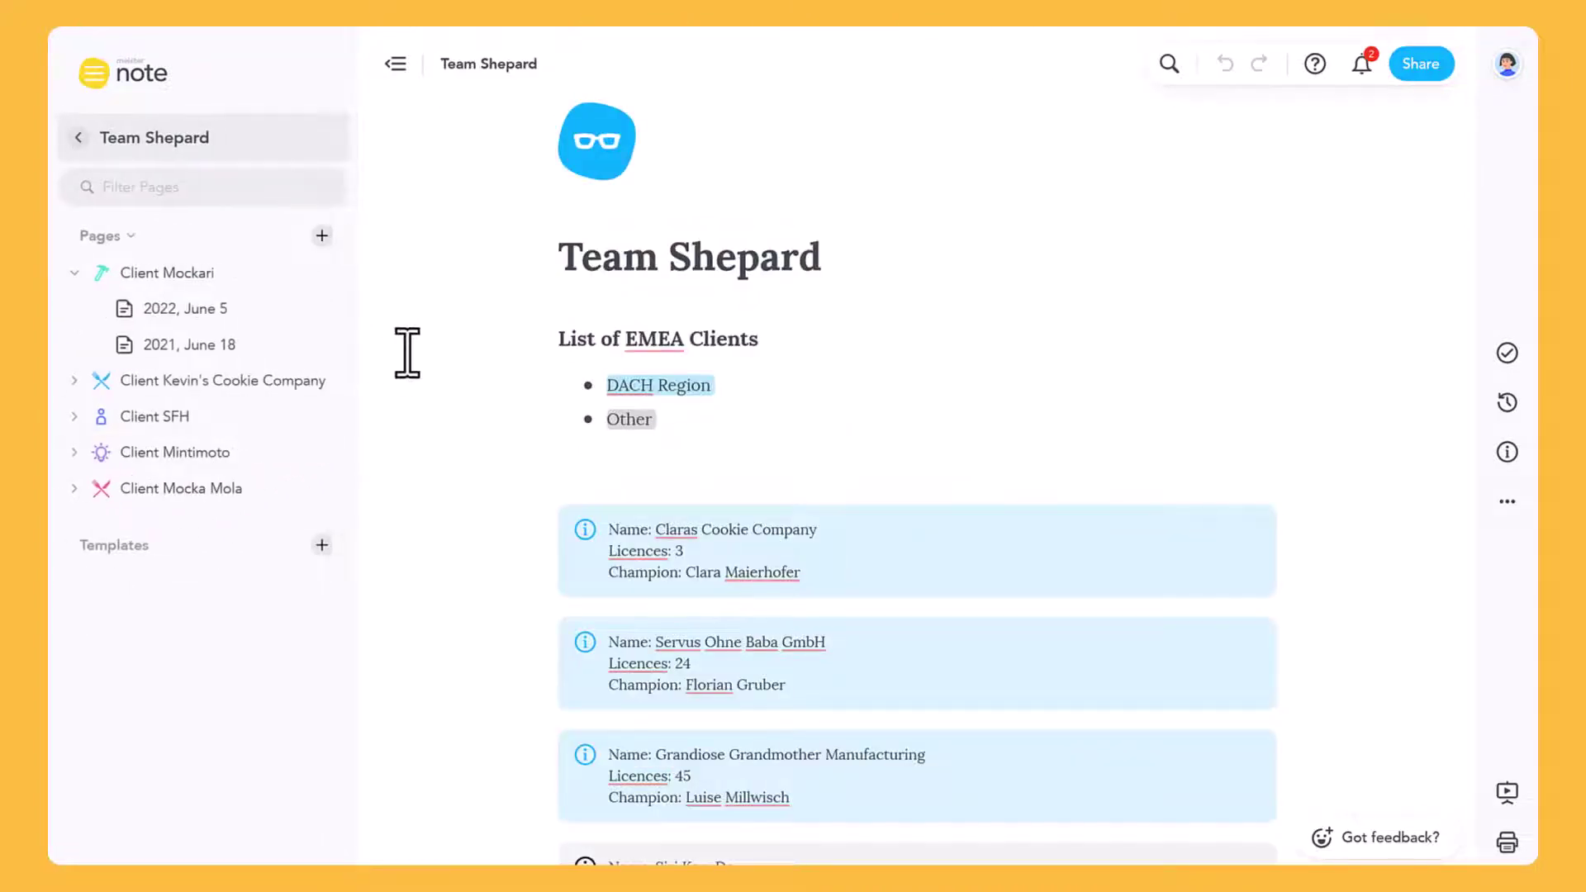
# Read Client Mockari's 2022, June 5 meeting page down to its action items
pyautogui.click(241, 311)
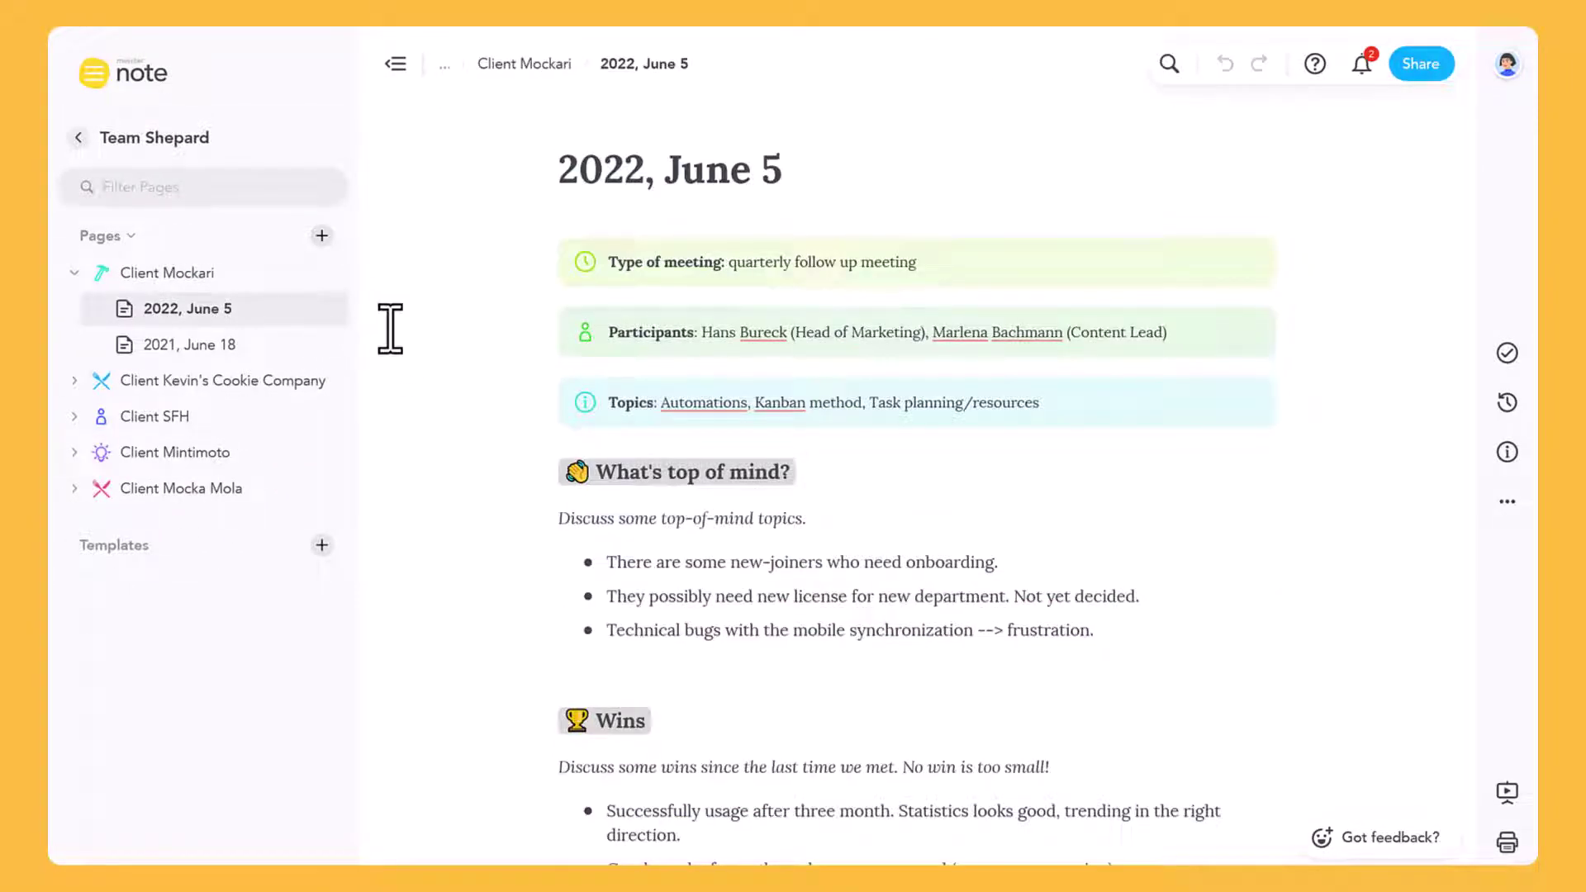
pyautogui.scroll(-10, 390, 328)
pyautogui.scroll(-8, 390, 328)
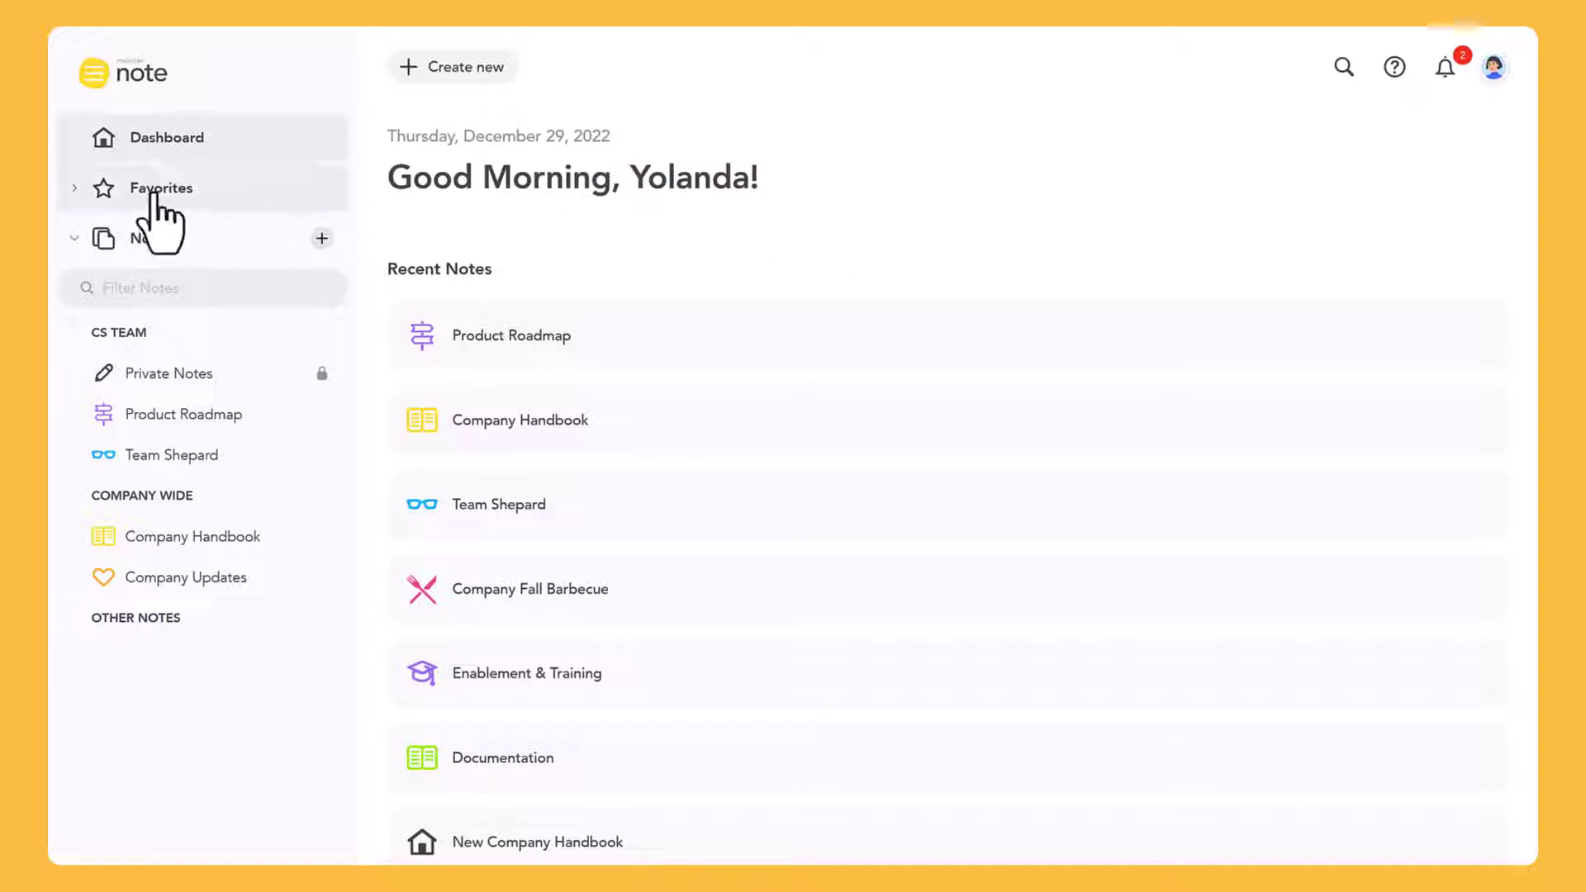
# Expand the favourite notes and look over the active, archived and deleted notes filter
pyautogui.click(73, 188)
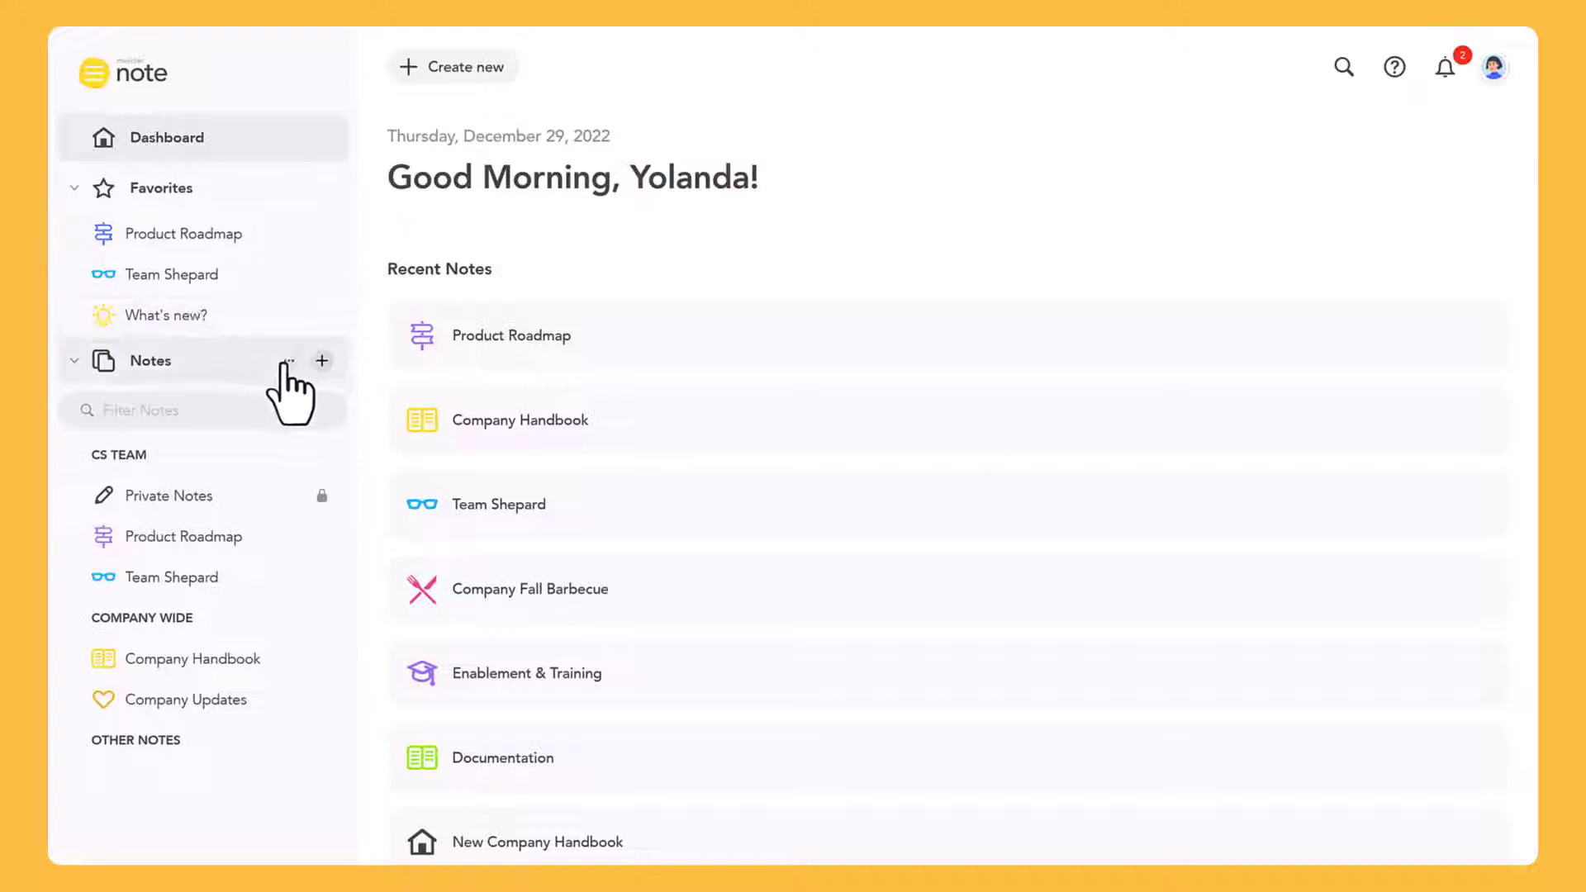
pyautogui.click(288, 361)
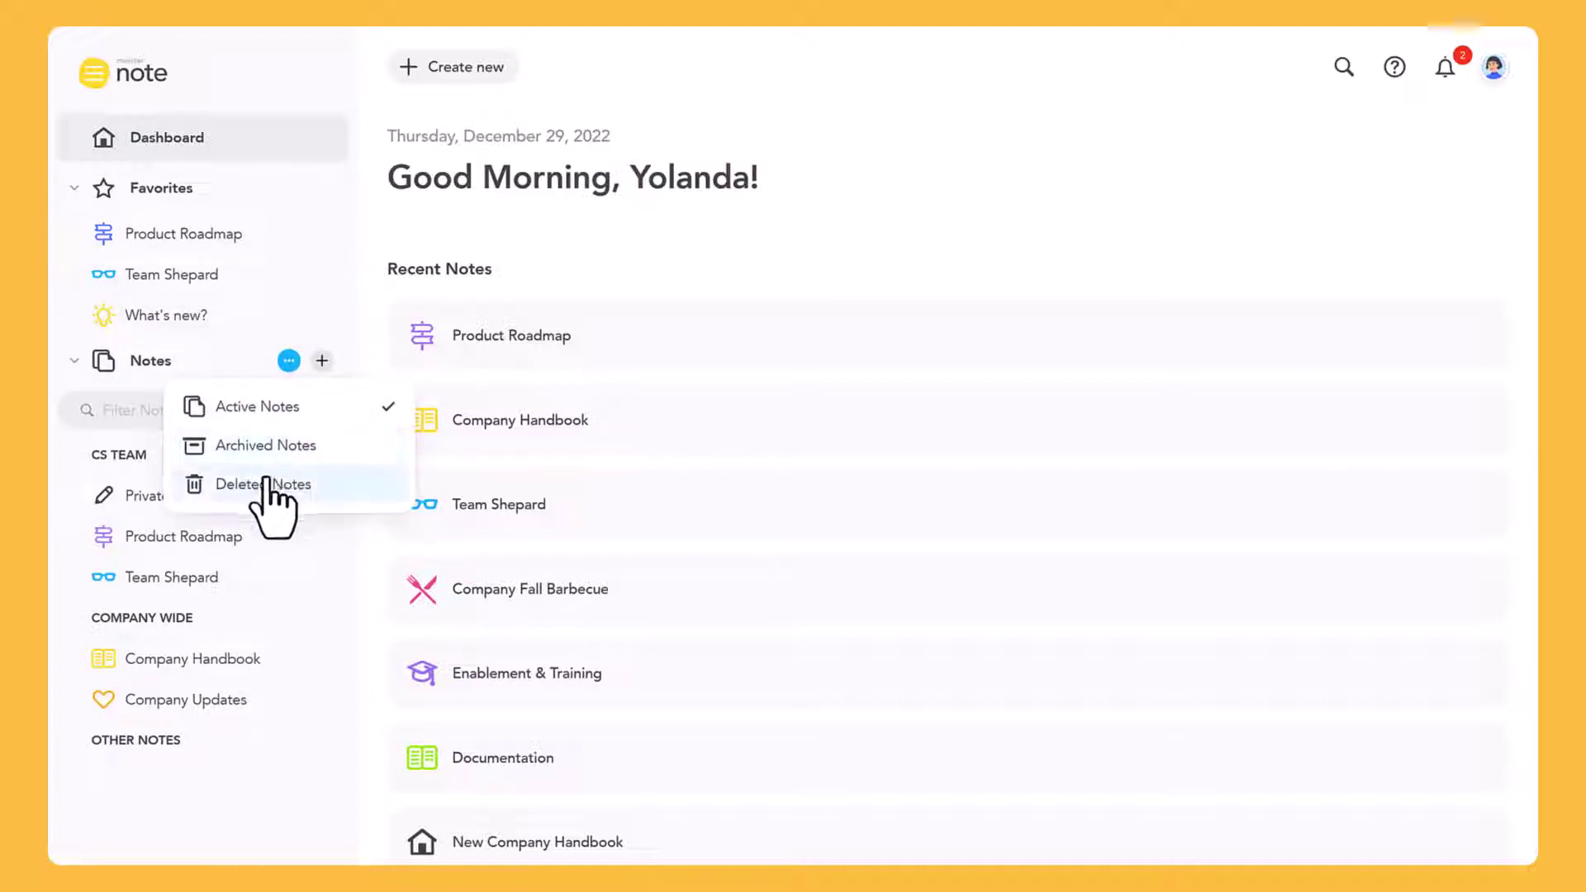
pyautogui.click(559, 244)
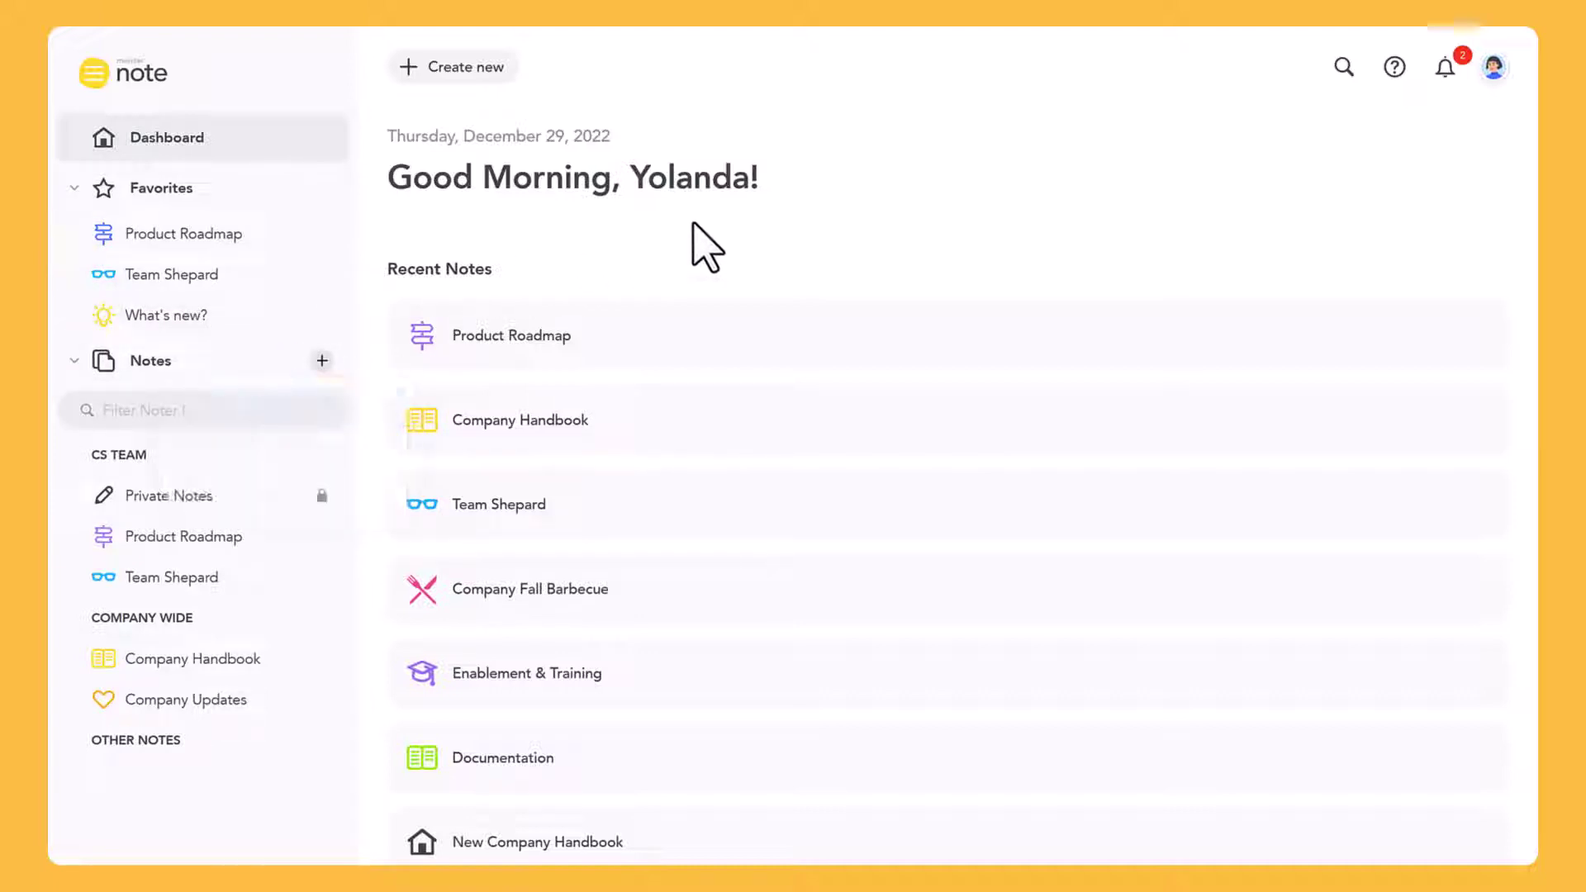
# Collapse and re-expand the CS TEAM and COMPANY WIDE groups, toggling OTHER NOTES in between
pyautogui.click(71, 455)
pyautogui.click(71, 496)
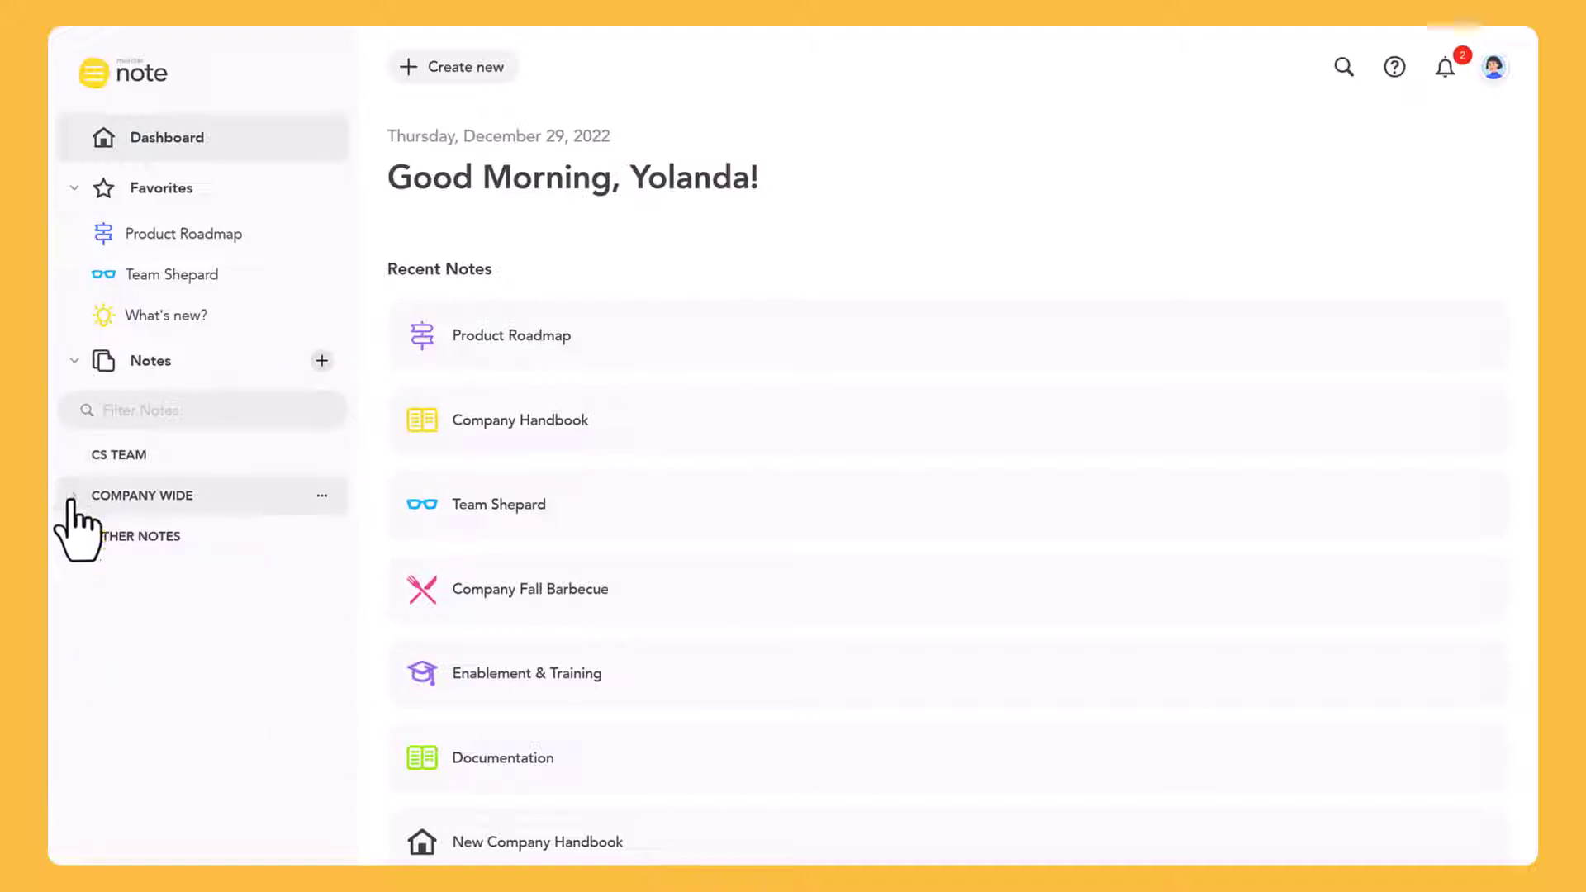
pyautogui.click(73, 537)
pyautogui.click(72, 539)
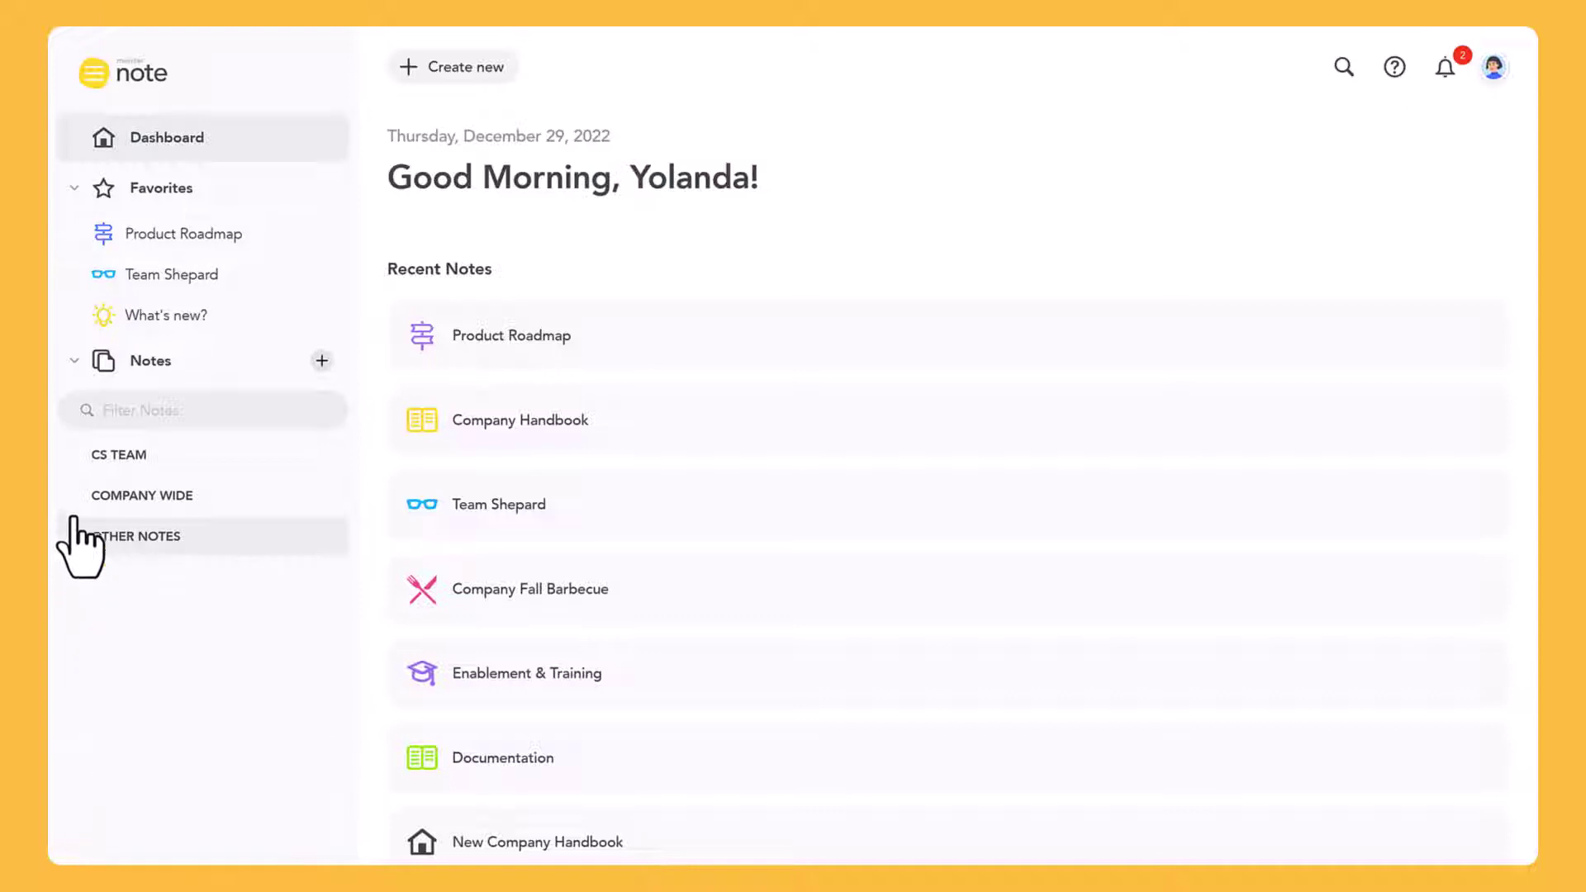
pyautogui.click(72, 497)
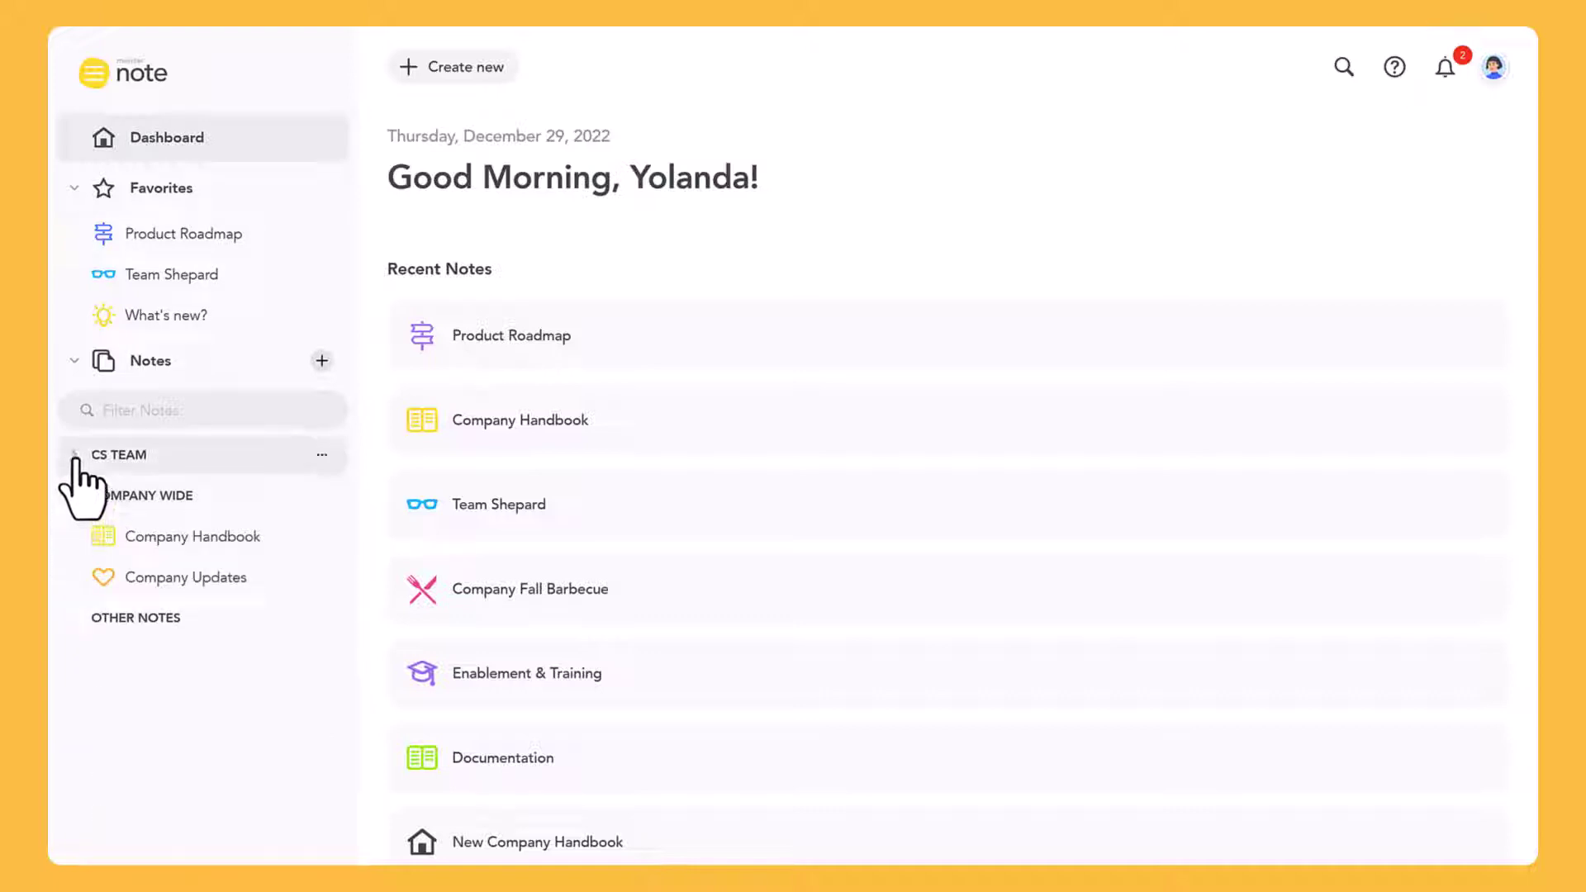
pyautogui.click(73, 455)
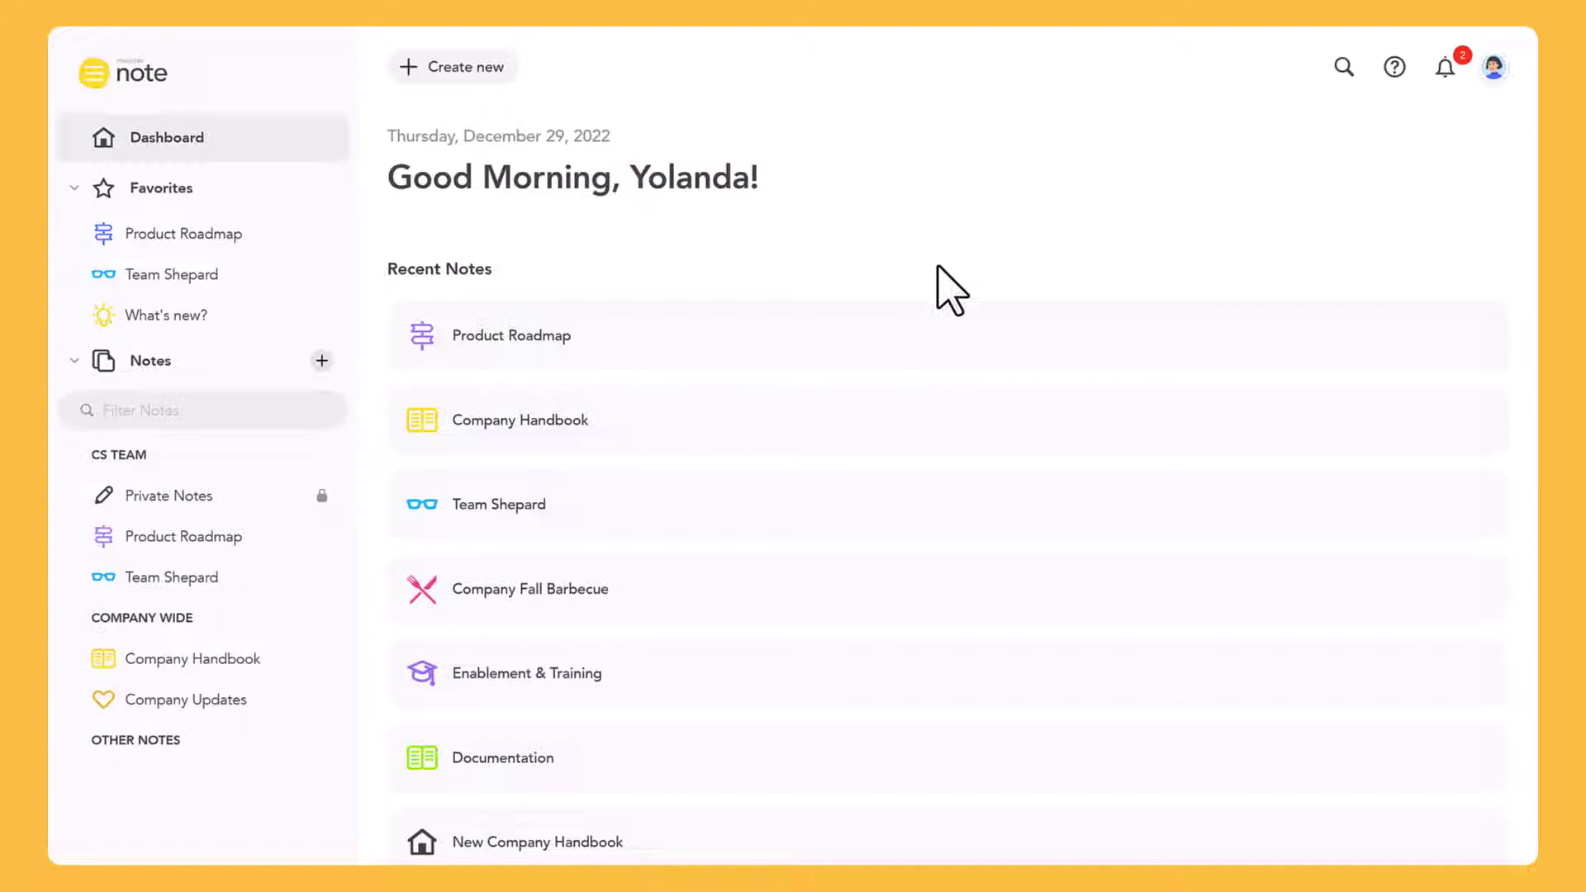
# Open the Company Handbook discussion where you were mentioned from the notifications
pyautogui.click(1441, 75)
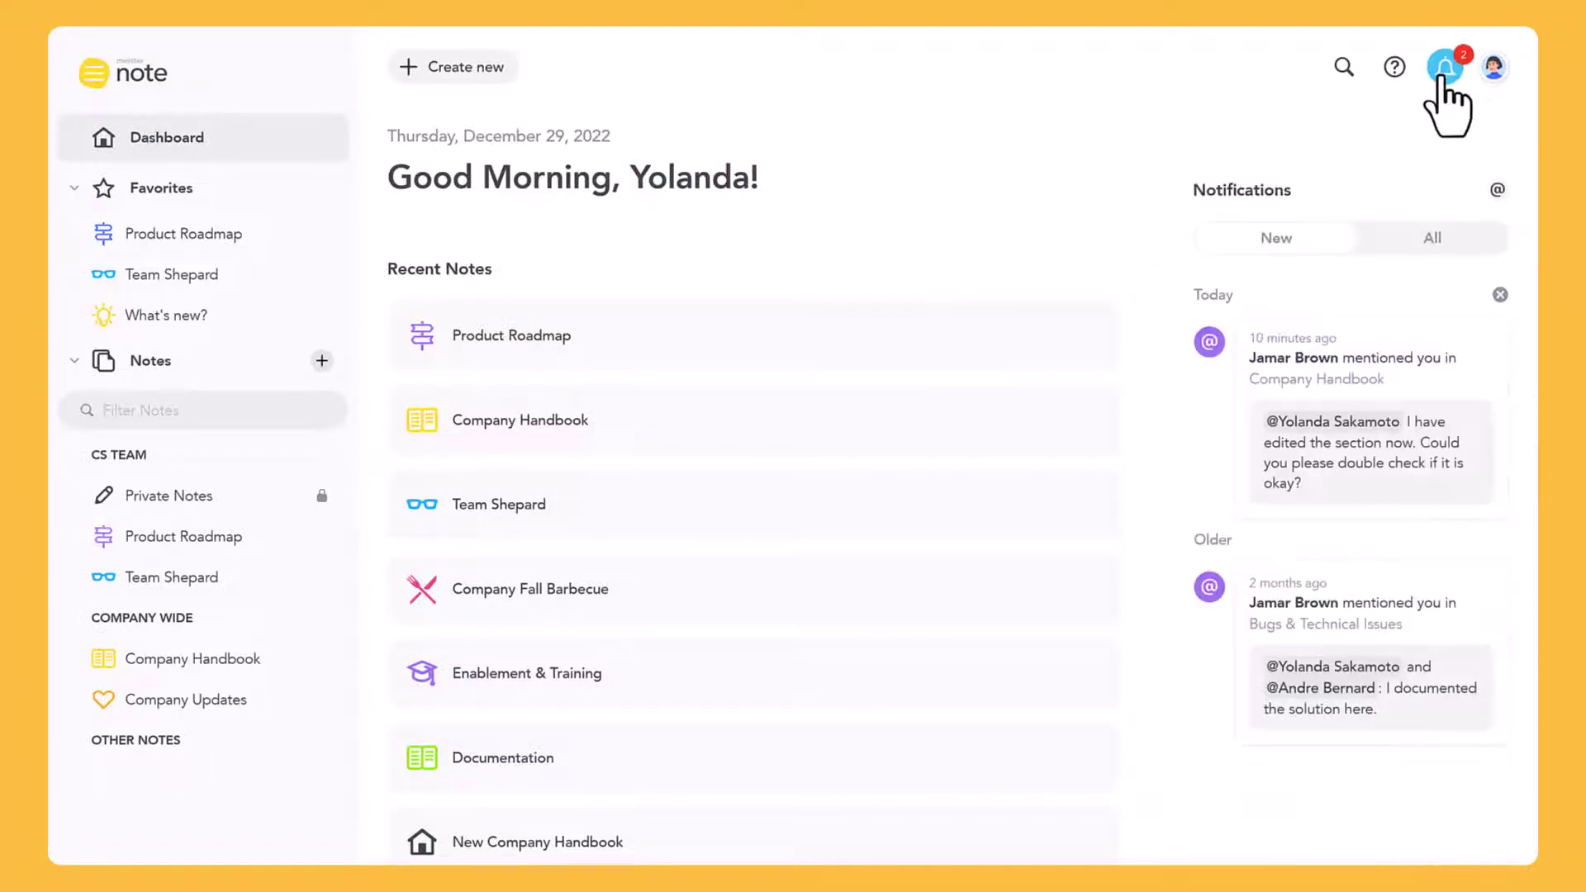
pyautogui.moveTo(1332, 429)
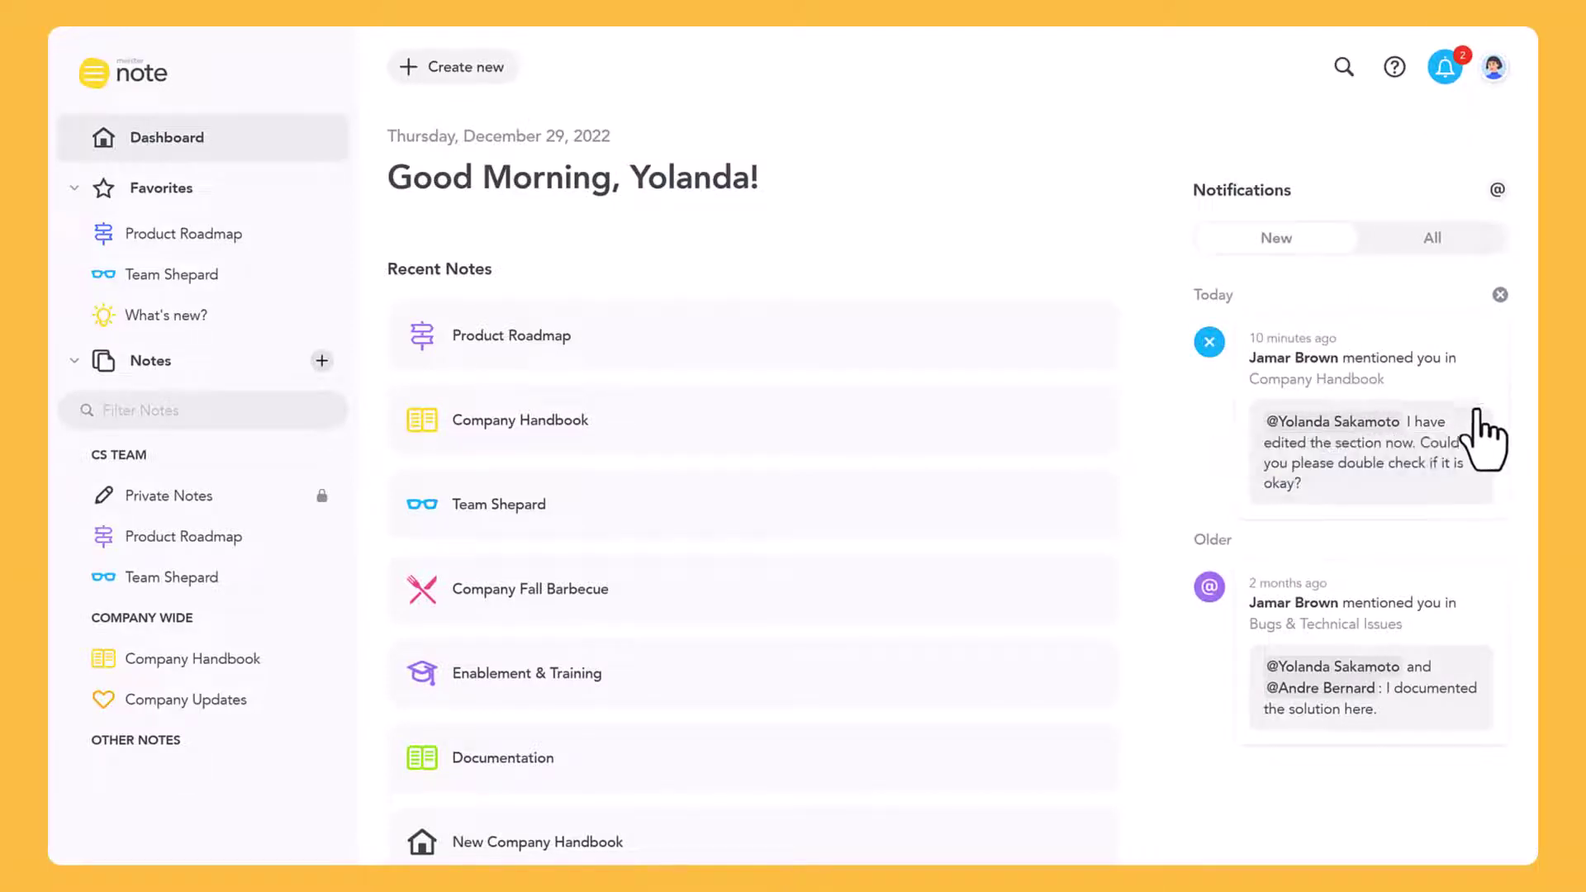
pyautogui.click(1483, 437)
pyautogui.click(1247, 831)
pyautogui.write('@')
pyautogui.press('Down')
pyautogui.press('Return')
pyautogui.write('thanks, no problem! Looks good!')
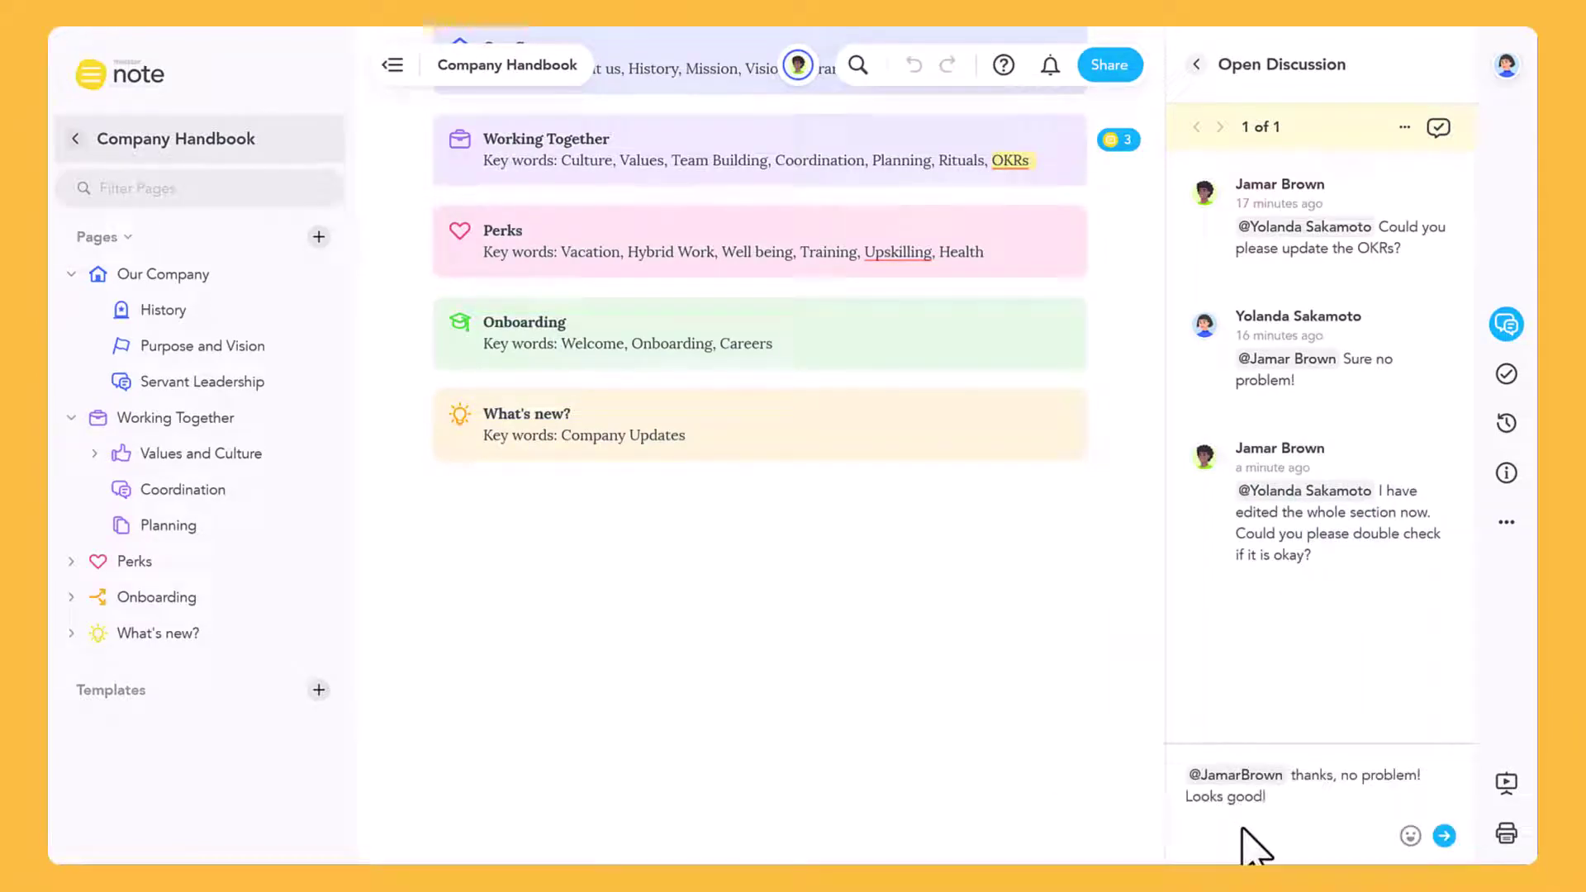
pyautogui.click(1443, 836)
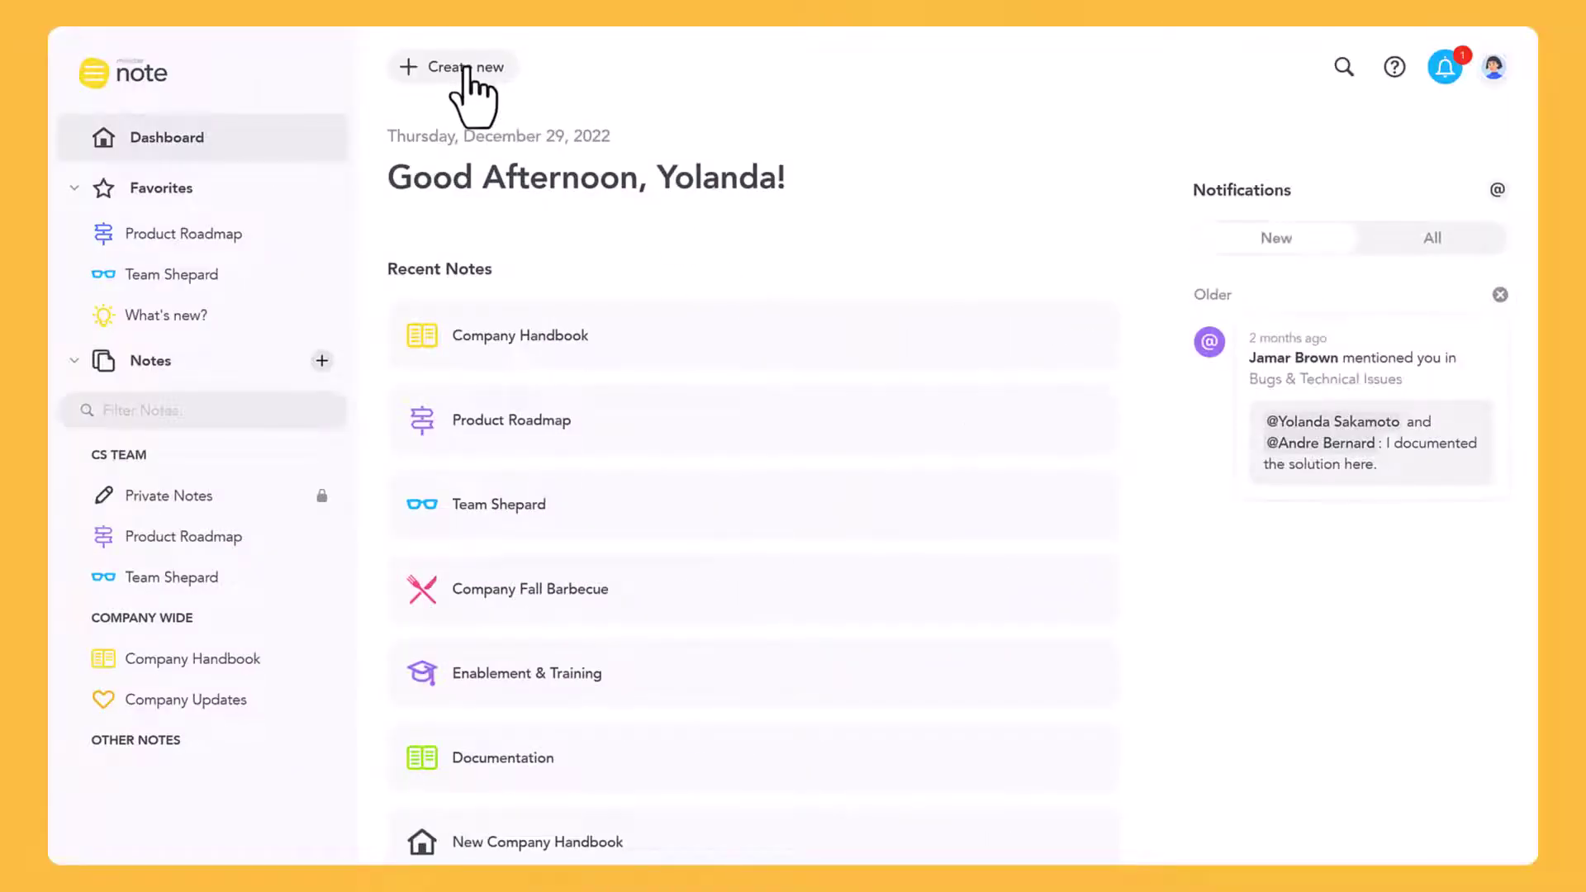
# Start a new note titled The Manager's Handbook
pyautogui.click(467, 73)
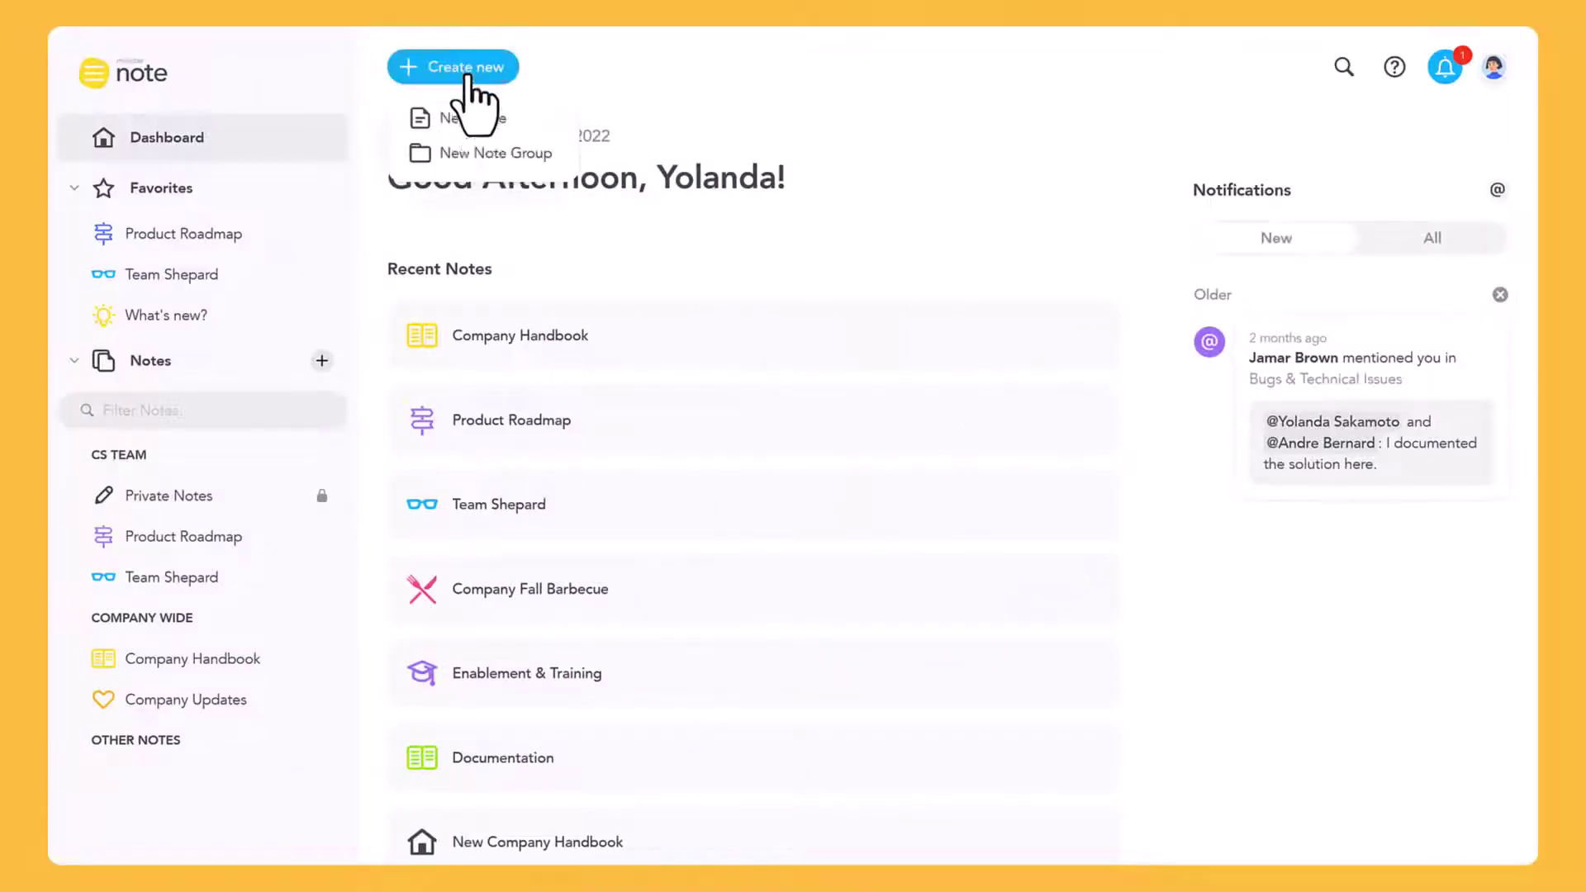
pyautogui.click(487, 121)
pyautogui.write("The Manager's Handbook")
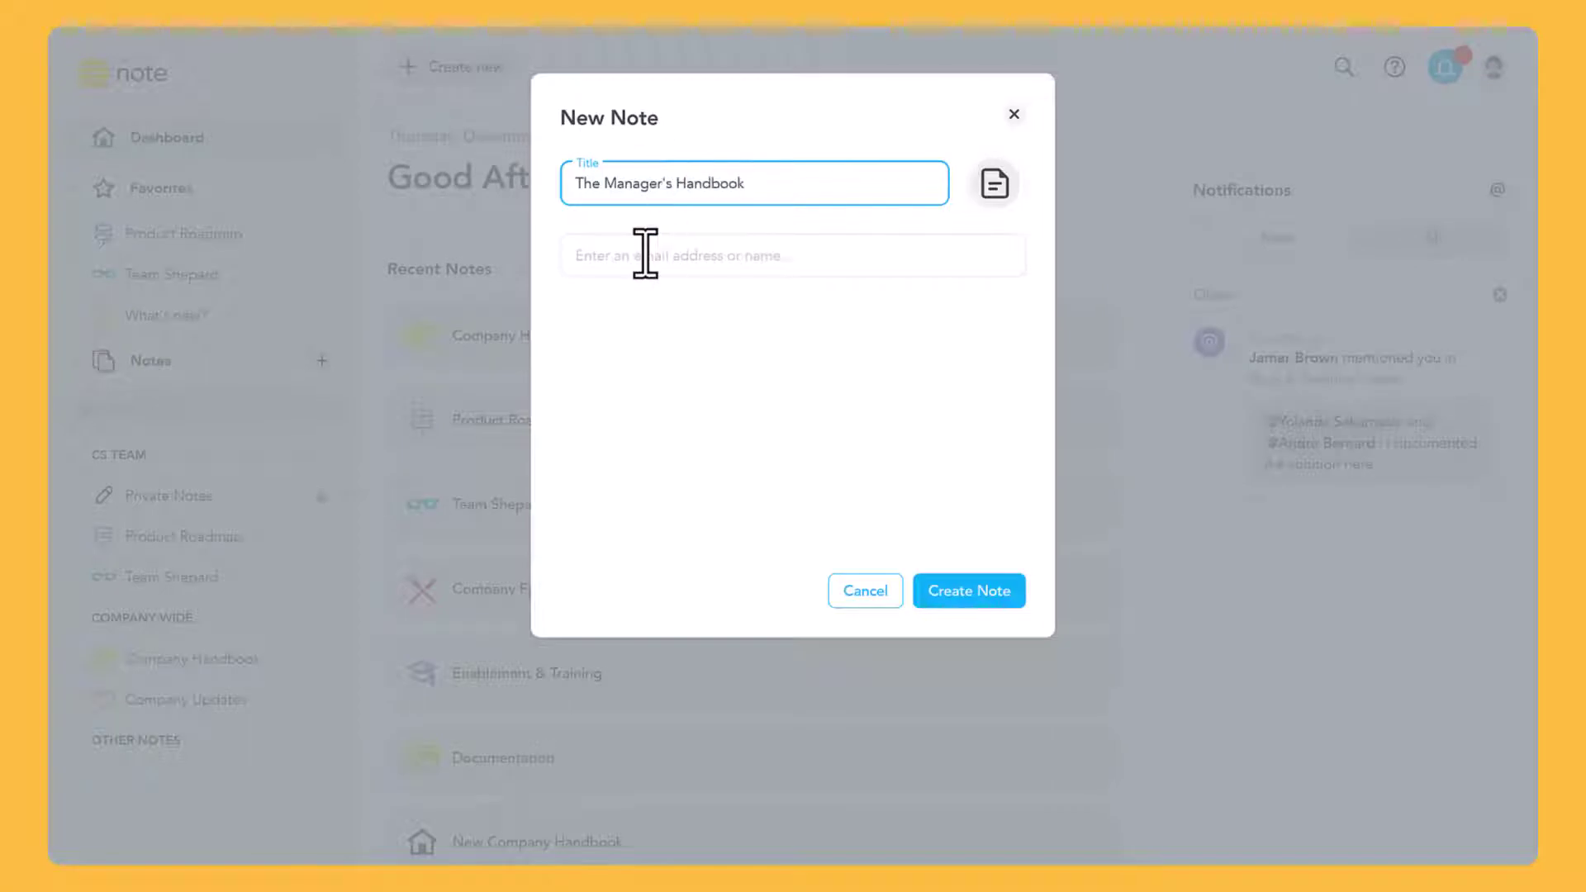
# Share it with a contributor by e-mail as Commenter and Kevin's Cookie Company team, then create it
pyautogui.click(645, 253)
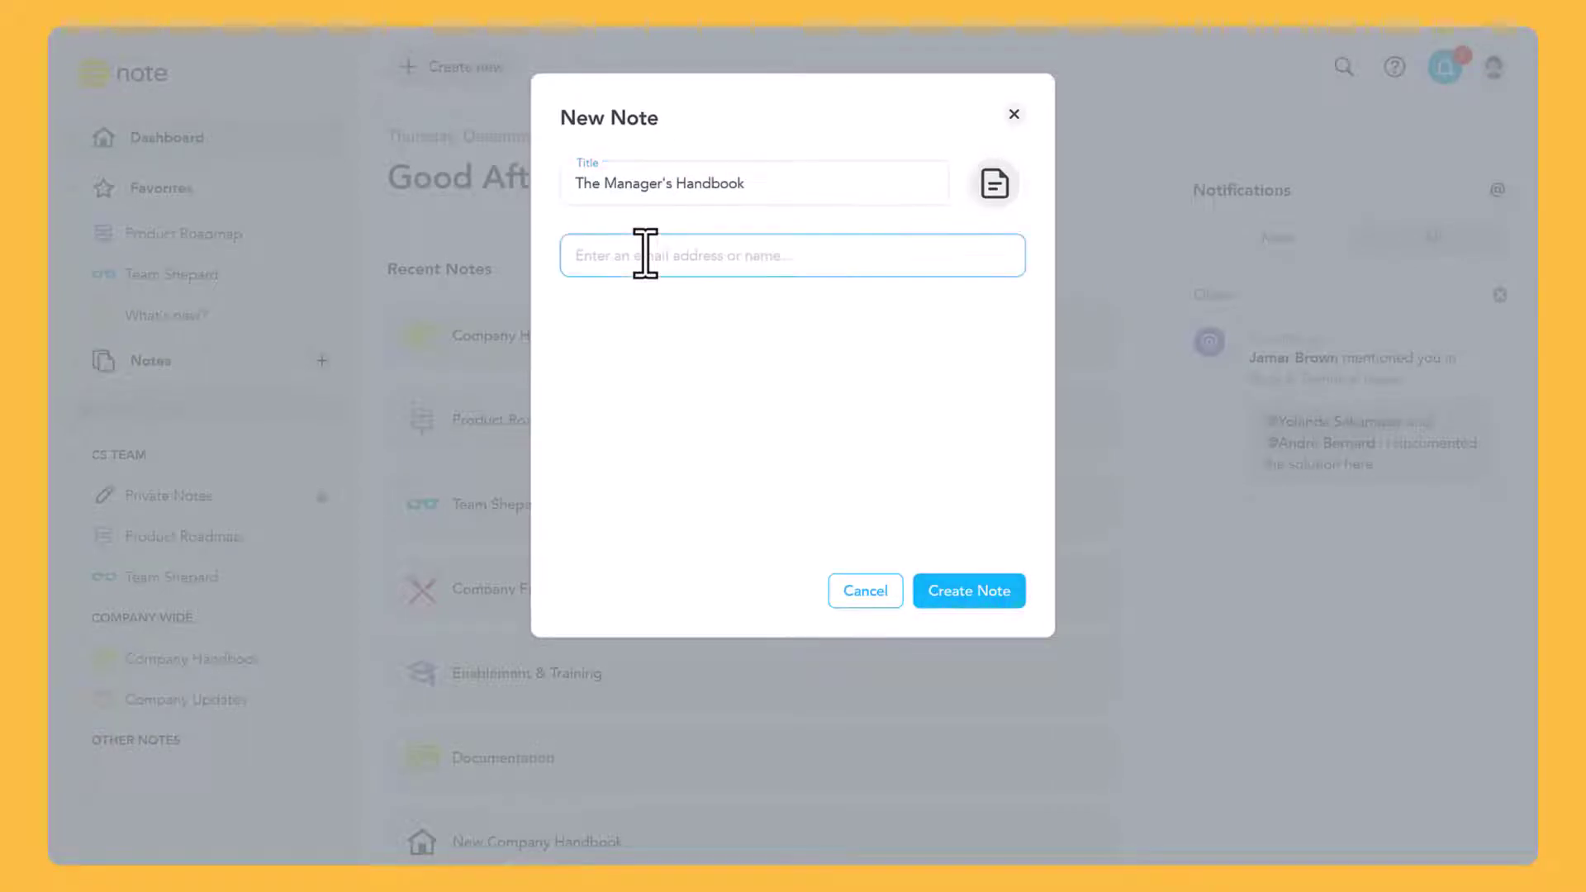
pyautogui.click(676, 341)
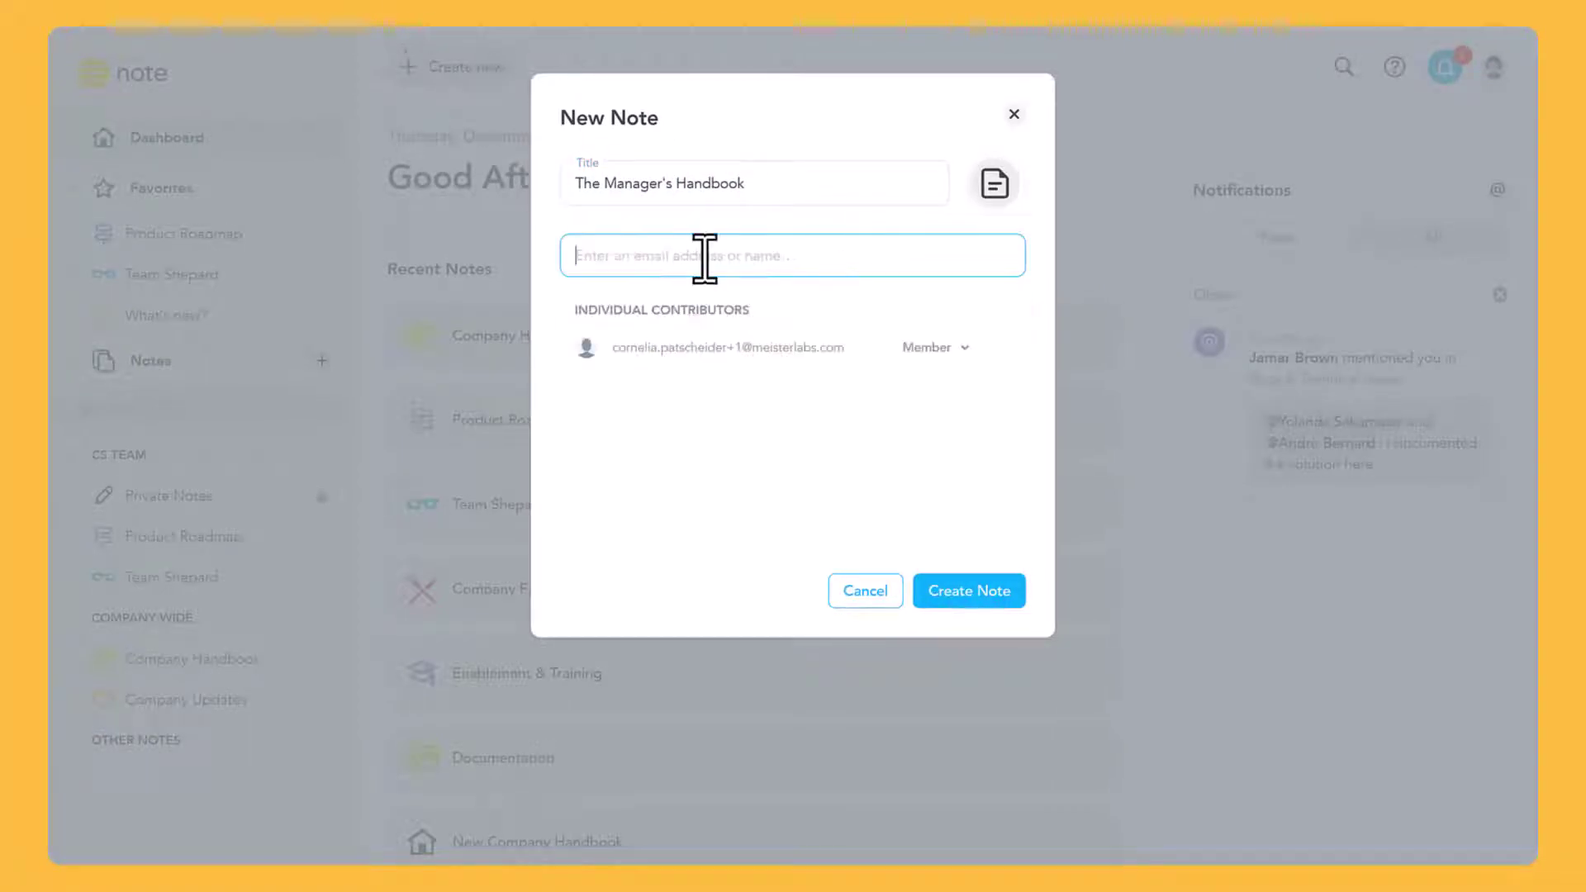
pyautogui.write('k')
pyautogui.click(697, 312)
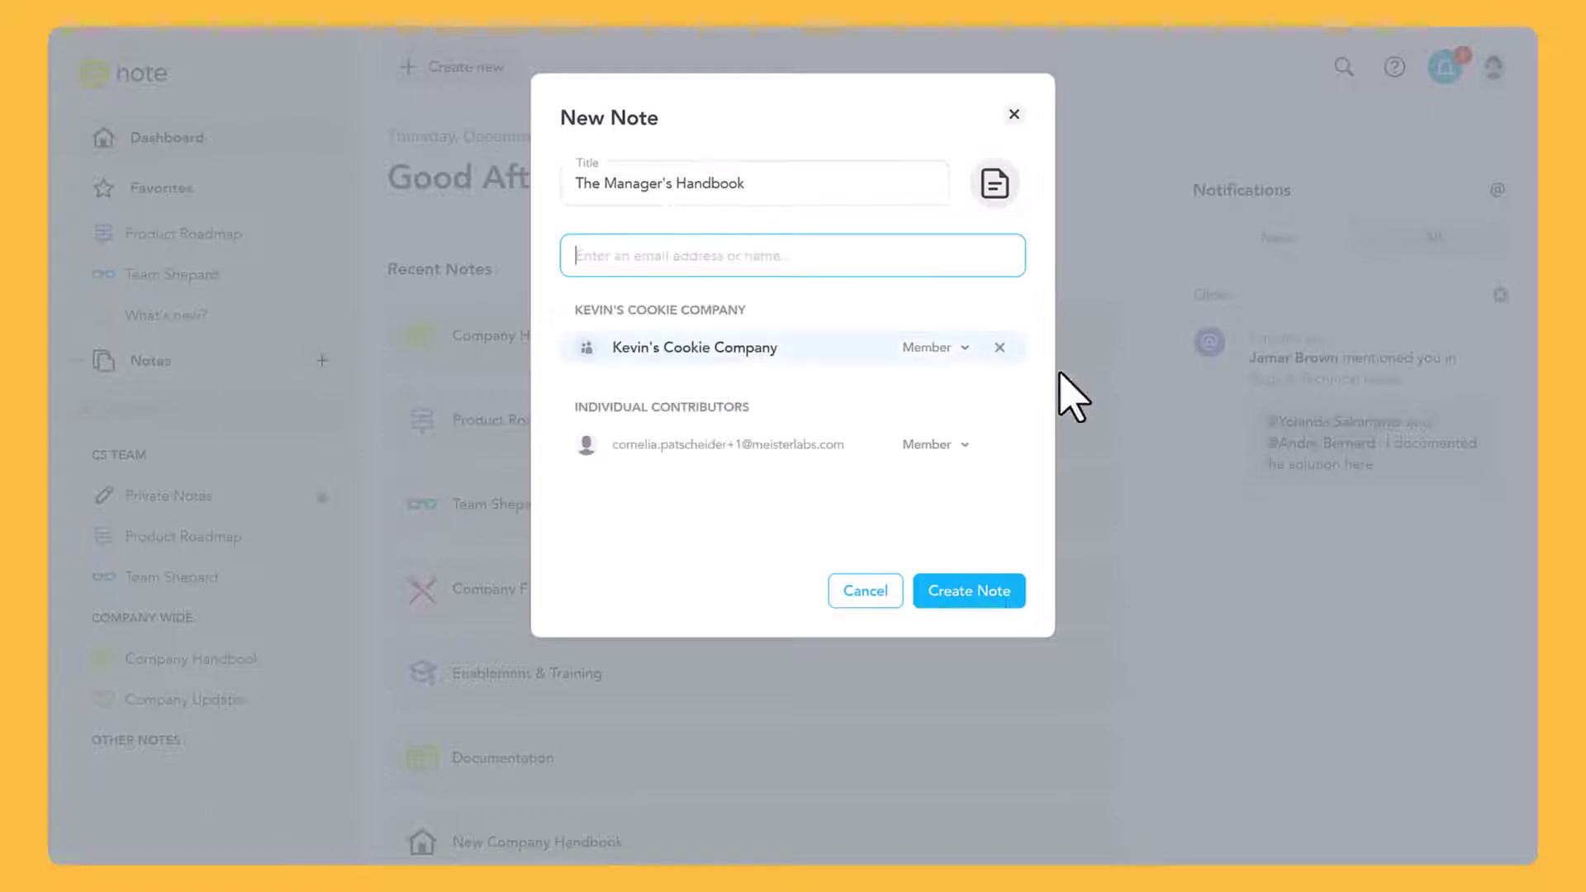
pyautogui.click(958, 444)
pyautogui.click(967, 547)
pyautogui.click(1009, 588)
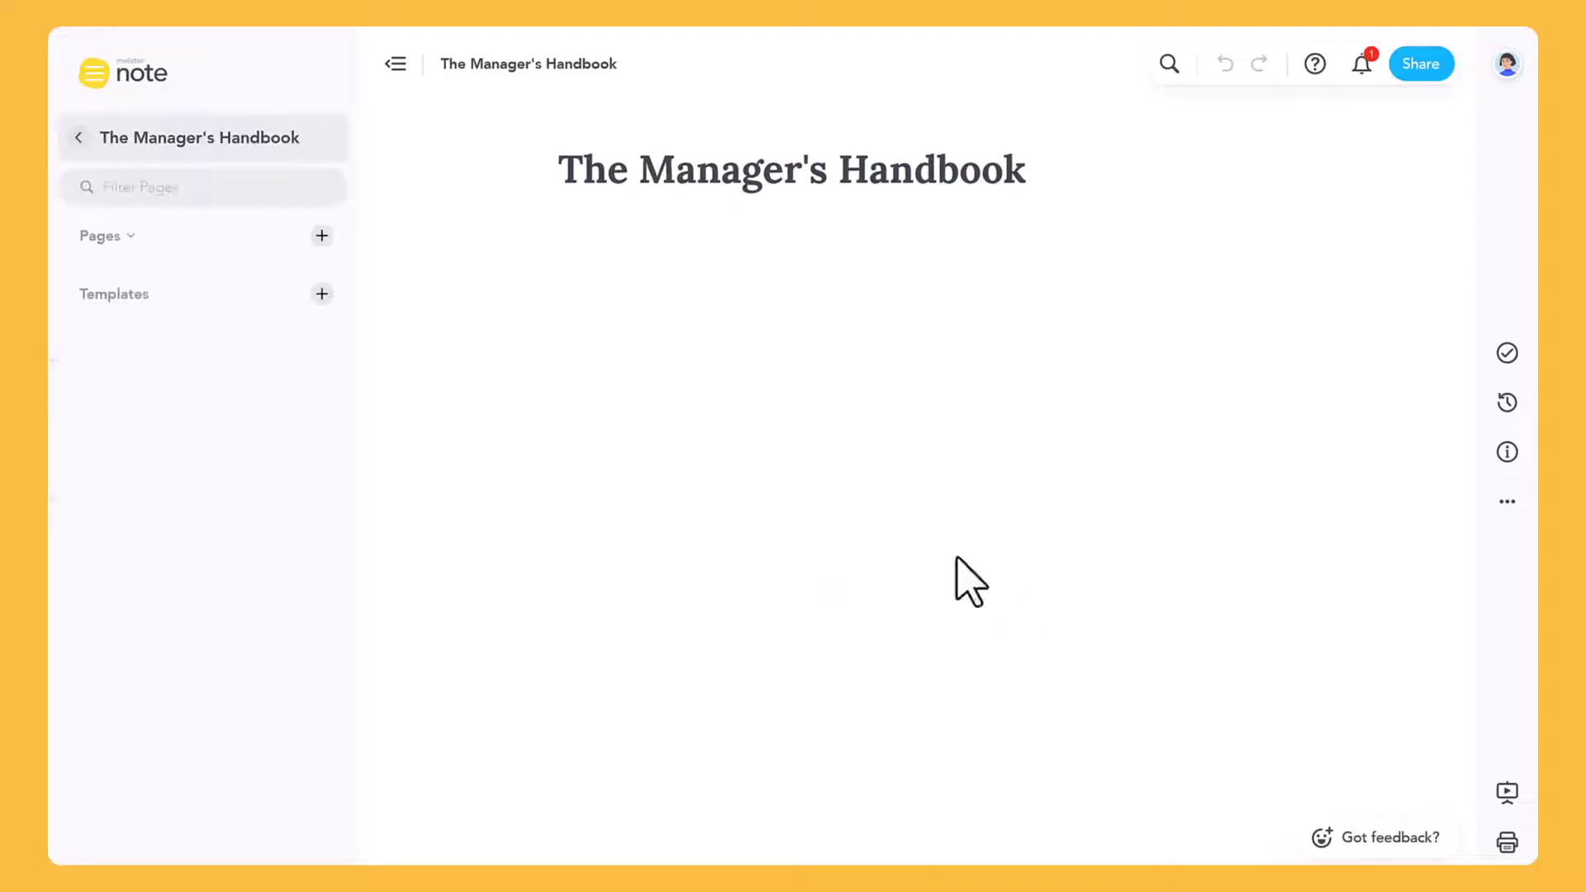
# Add a Hiring Process page and paste the hiring steps text into its body
pyautogui.click(321, 237)
pyautogui.write('Hiring Process')
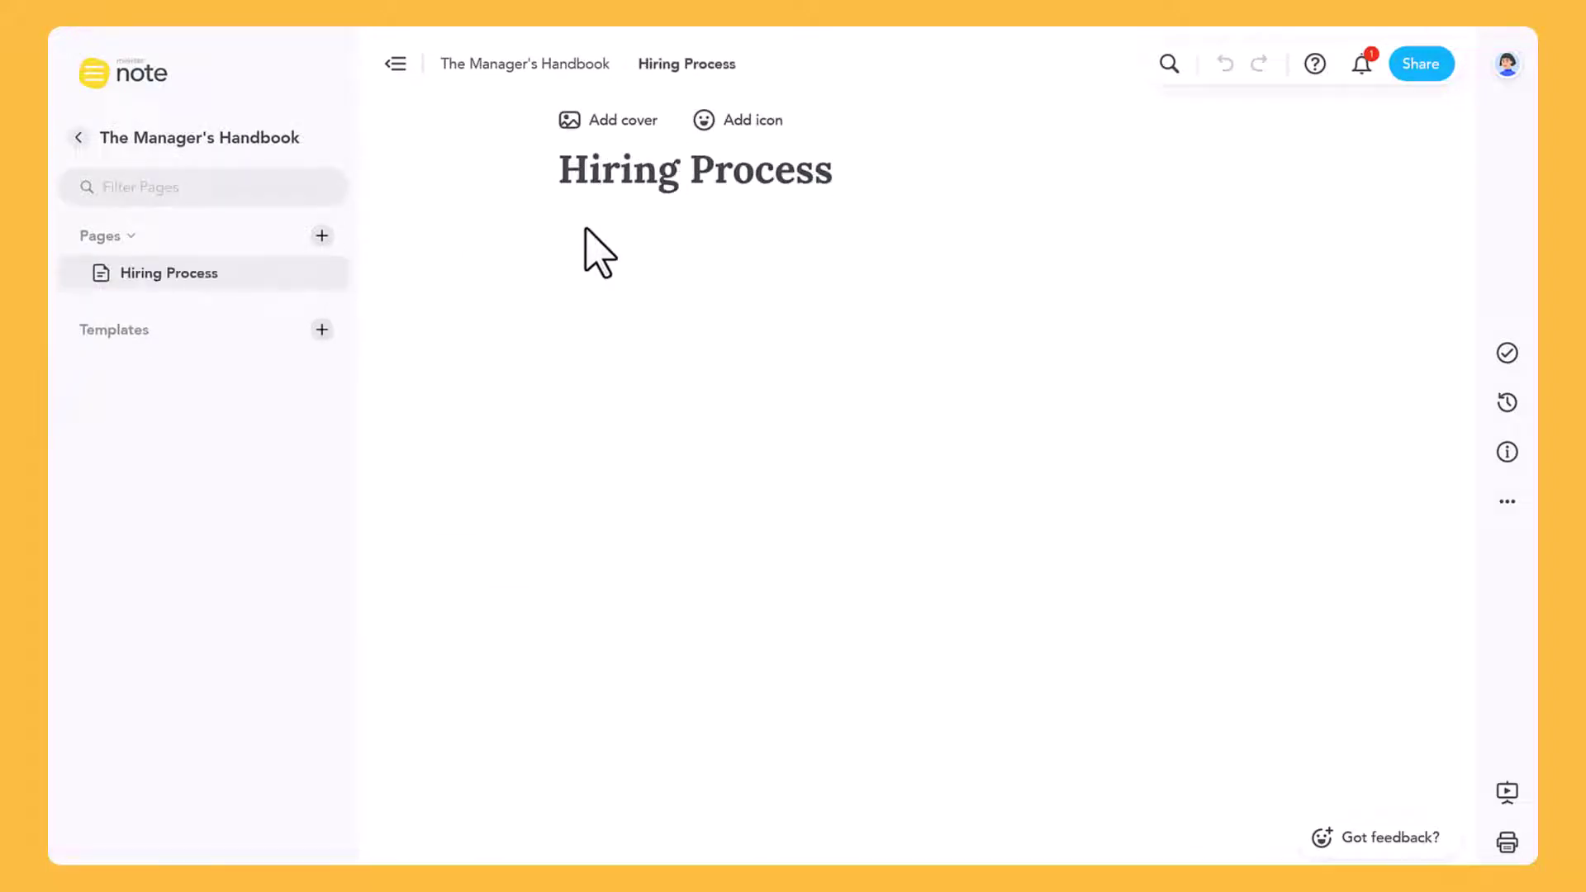
pyautogui.press('Return')
pyautogui.write('The typical hiring process is generally broken down into the following steps: 1. Job Posting and Recruiting - The employer posts a job advertisement and begins to recruit candidates. 2. Application and Screening - Candidates submit applications or resumes and the employer screens them to determine who should be contacted for an interview. 3. Interviewing - The employer interviews the selected candidates and assesses their qualifications and skills. 4. Background Check - Employers may conduct background checks to verify information provided by the applicant and uncover any potential issues. 5. Reference Checking - Employers may also contact references provided by the applicant. 6. Job Offer - The employer makes an offer to the candidate and provides details about the job offer such as salary, benefits, and job responsibilities. 7. Acceptance - The candidate formally accepts the job offer and the hiring process is complete.')
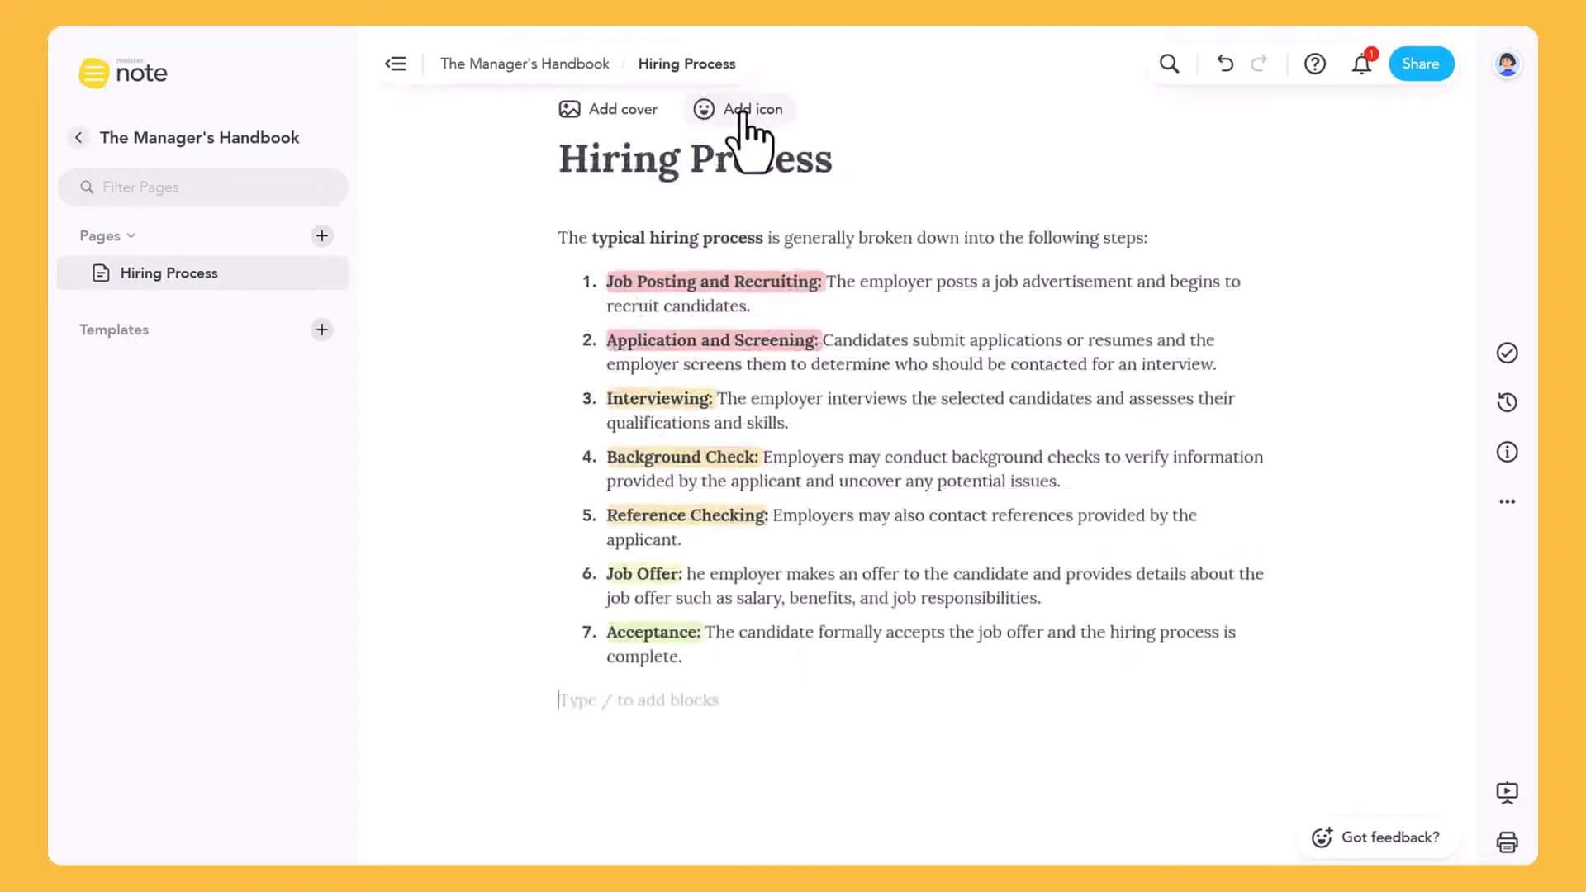
# Give the page a lime green person icon
pyautogui.click(743, 111)
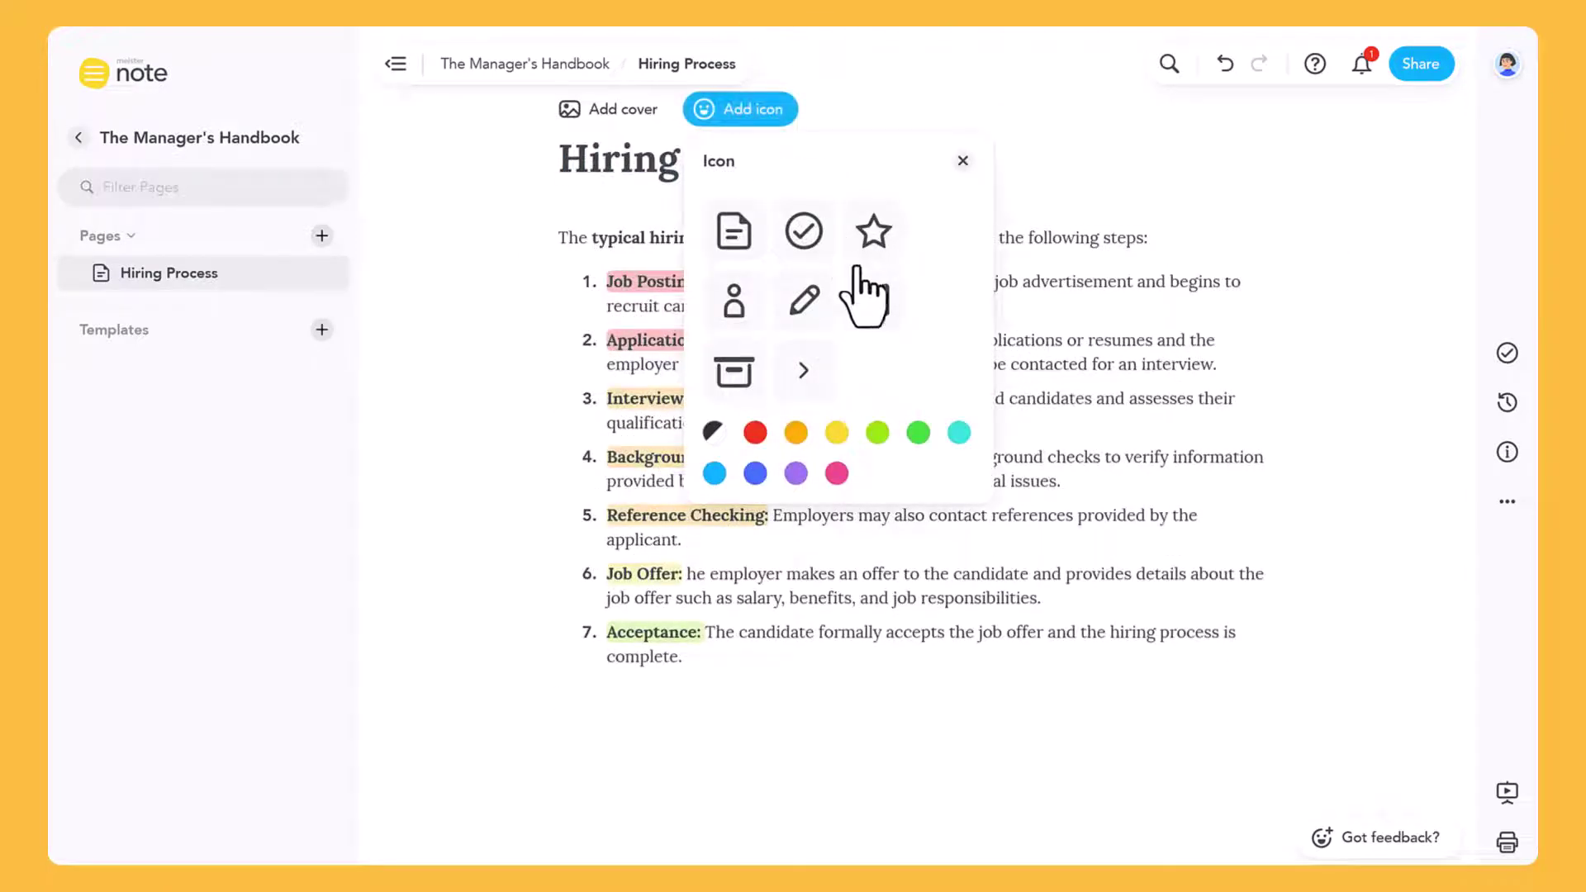
pyautogui.click(733, 304)
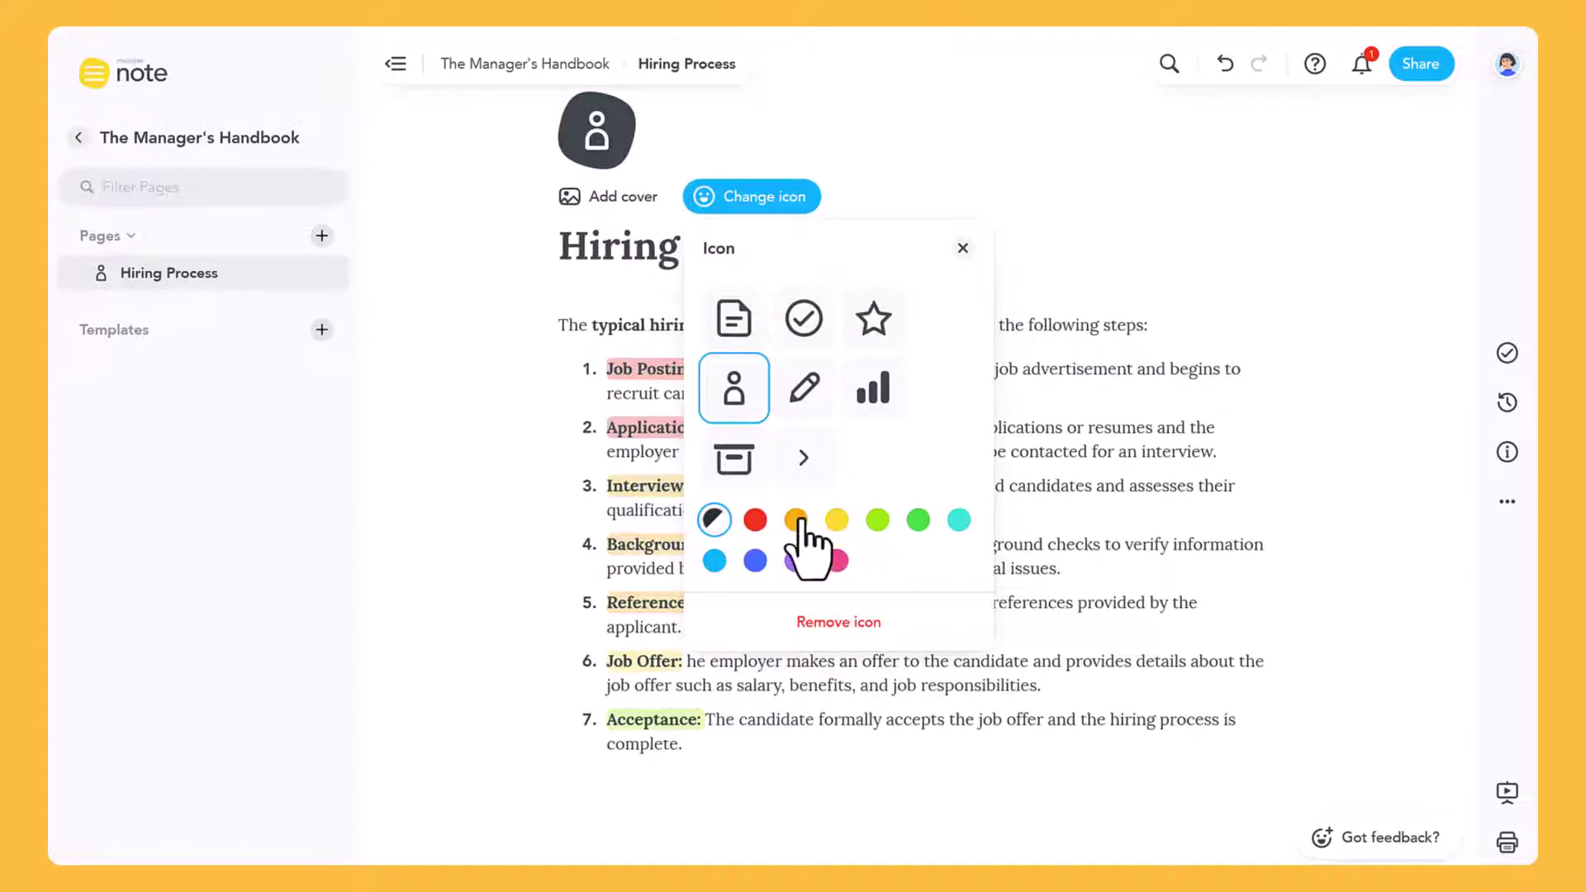
pyautogui.click(877, 520)
pyautogui.click(1030, 269)
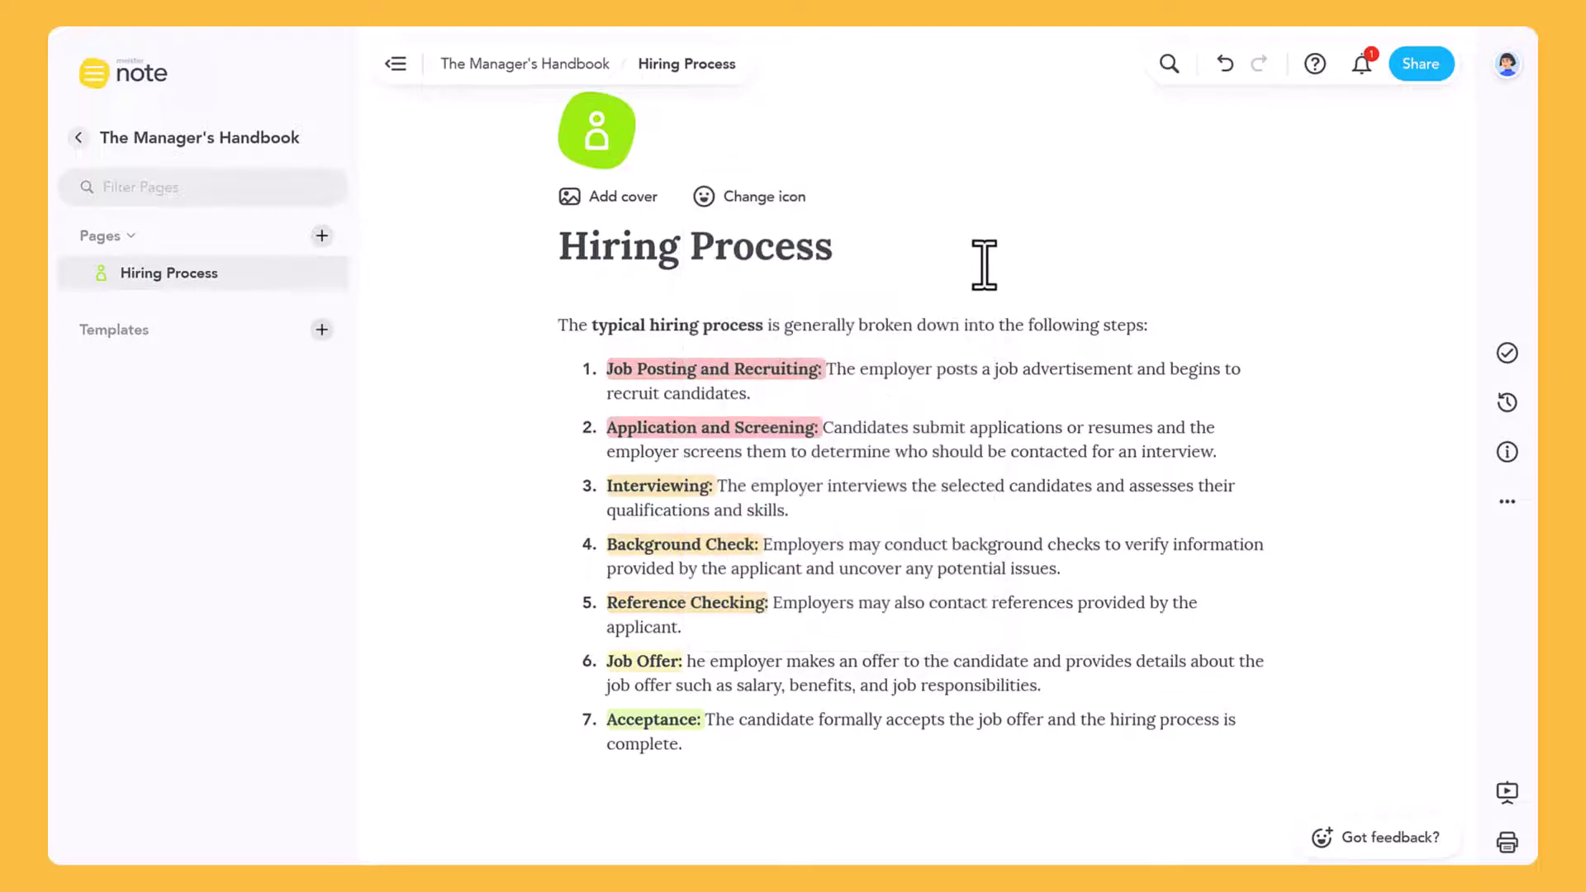
# Set the cover to the third Unsplash photo found for 'People group'
pyautogui.click(634, 198)
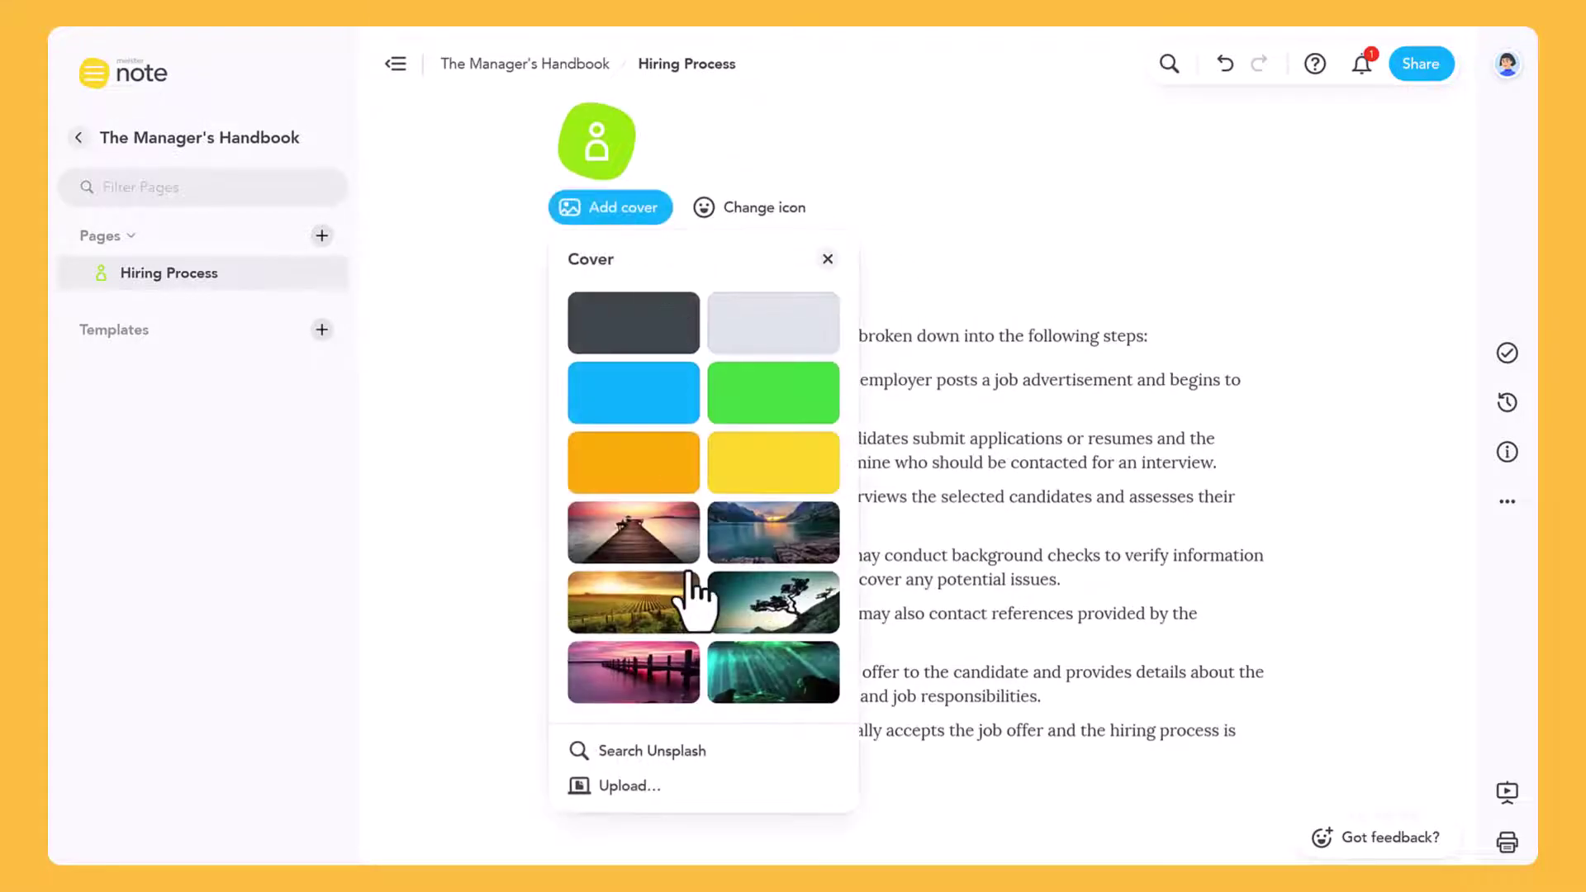
pyautogui.click(694, 751)
pyautogui.write('People group')
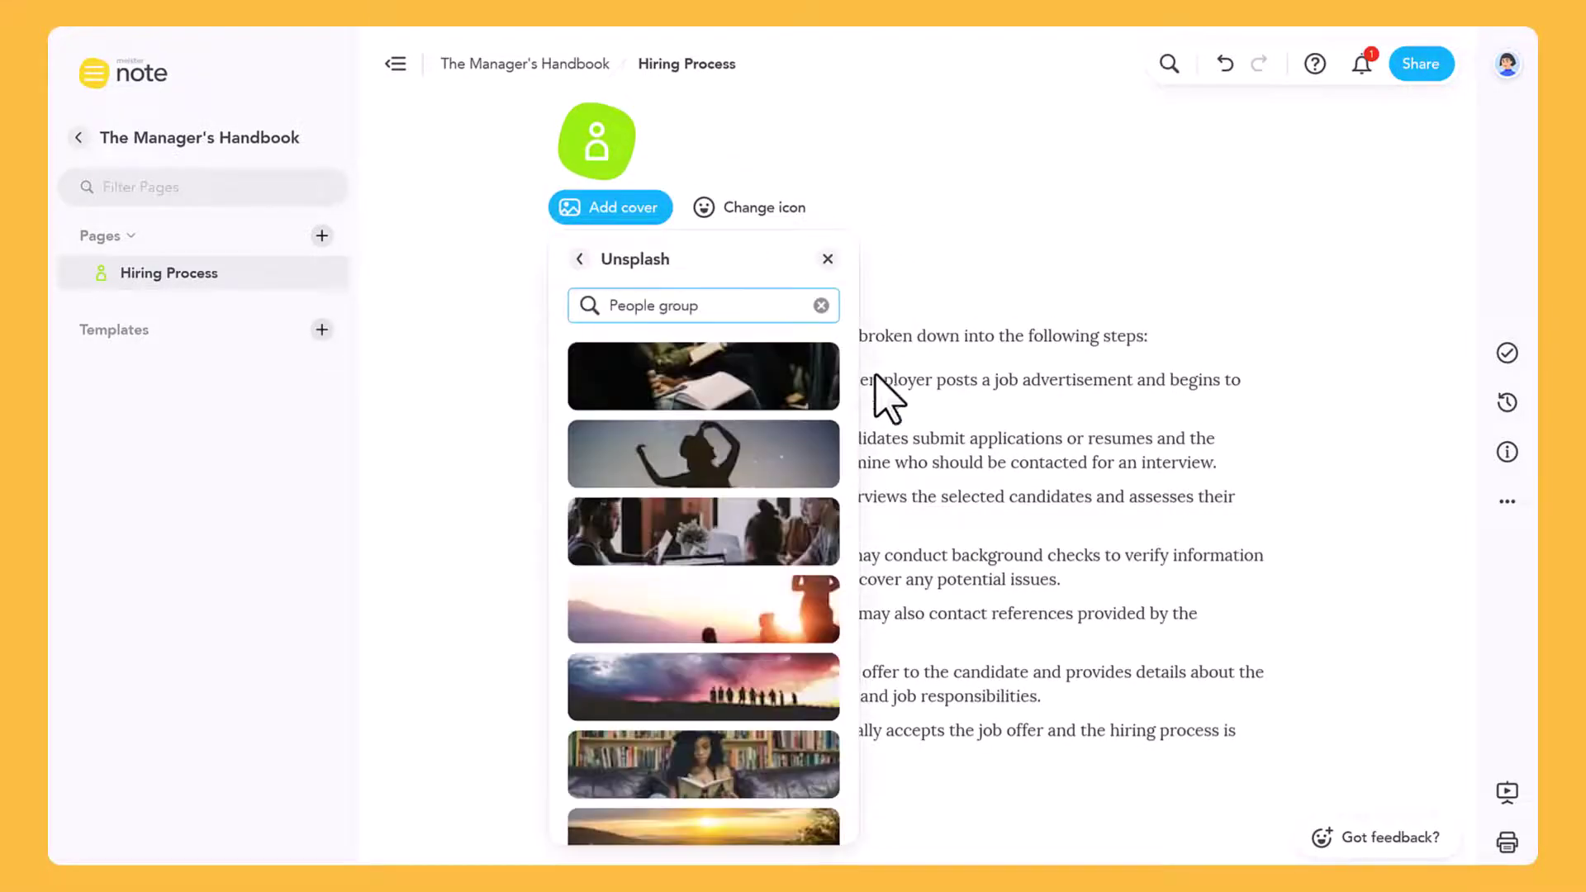
pyautogui.click(807, 541)
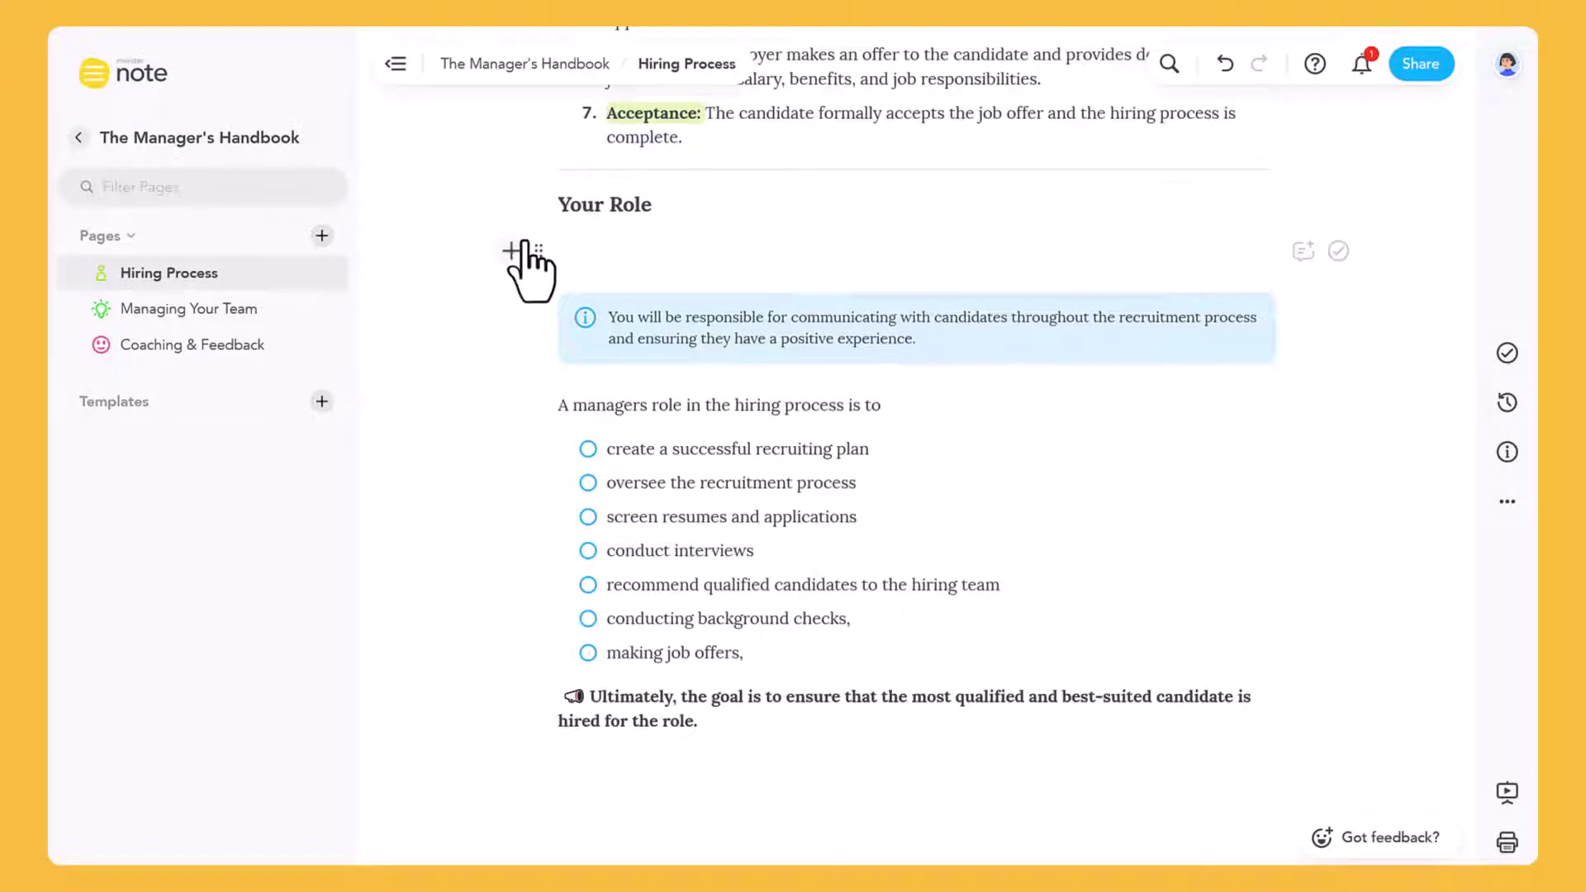
# Browse block types for the line under Your Role, trying then dismissing a MeisterTask task block
pyautogui.click(511, 250)
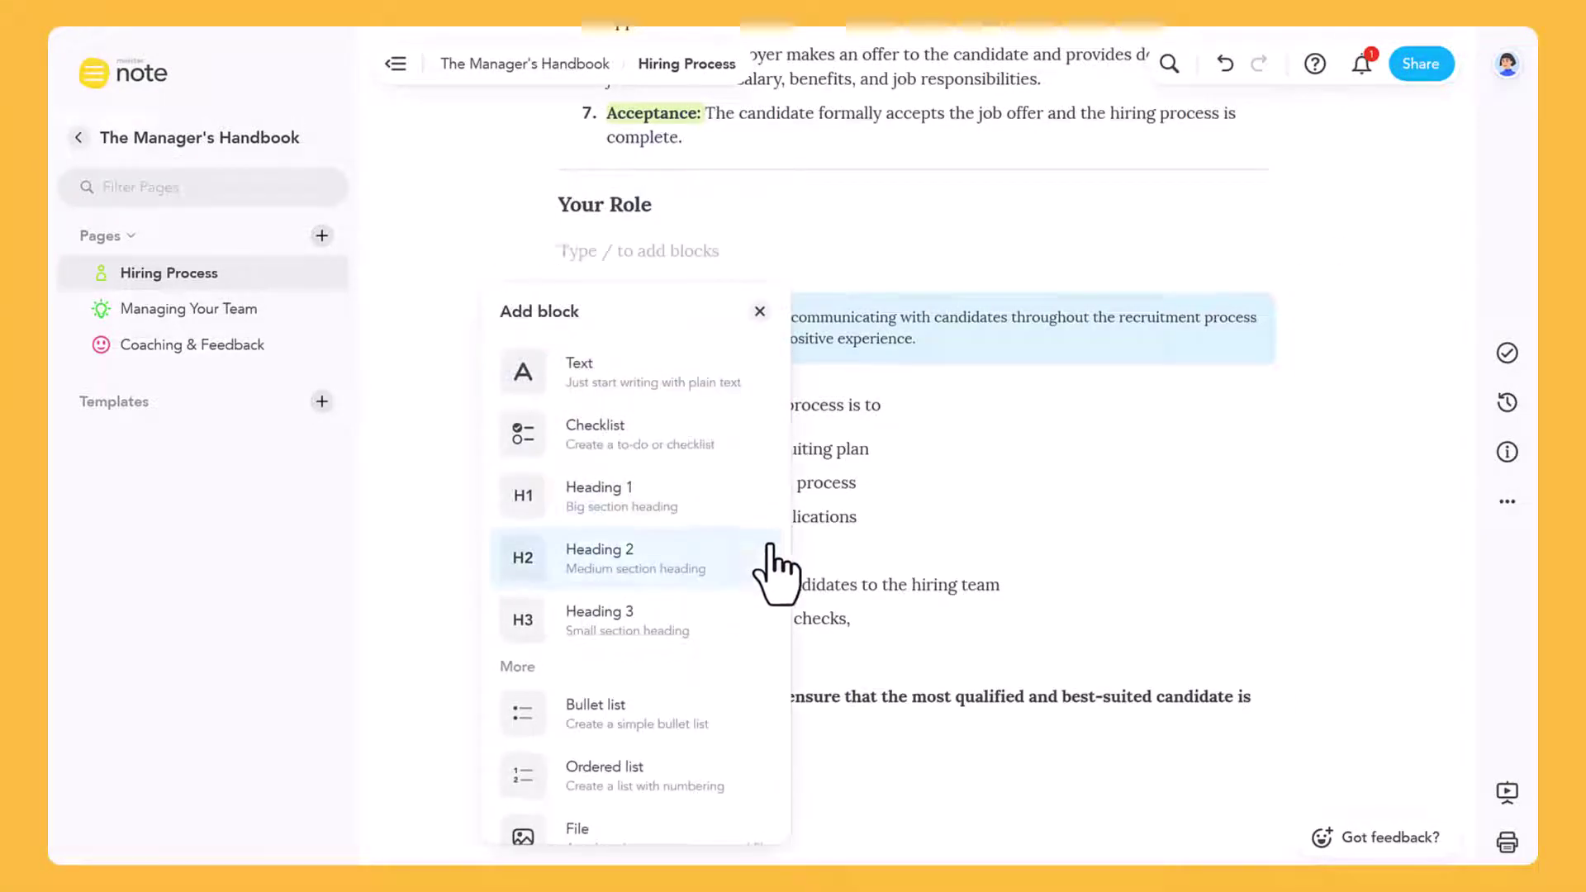
pyautogui.scroll(-3, 773, 537)
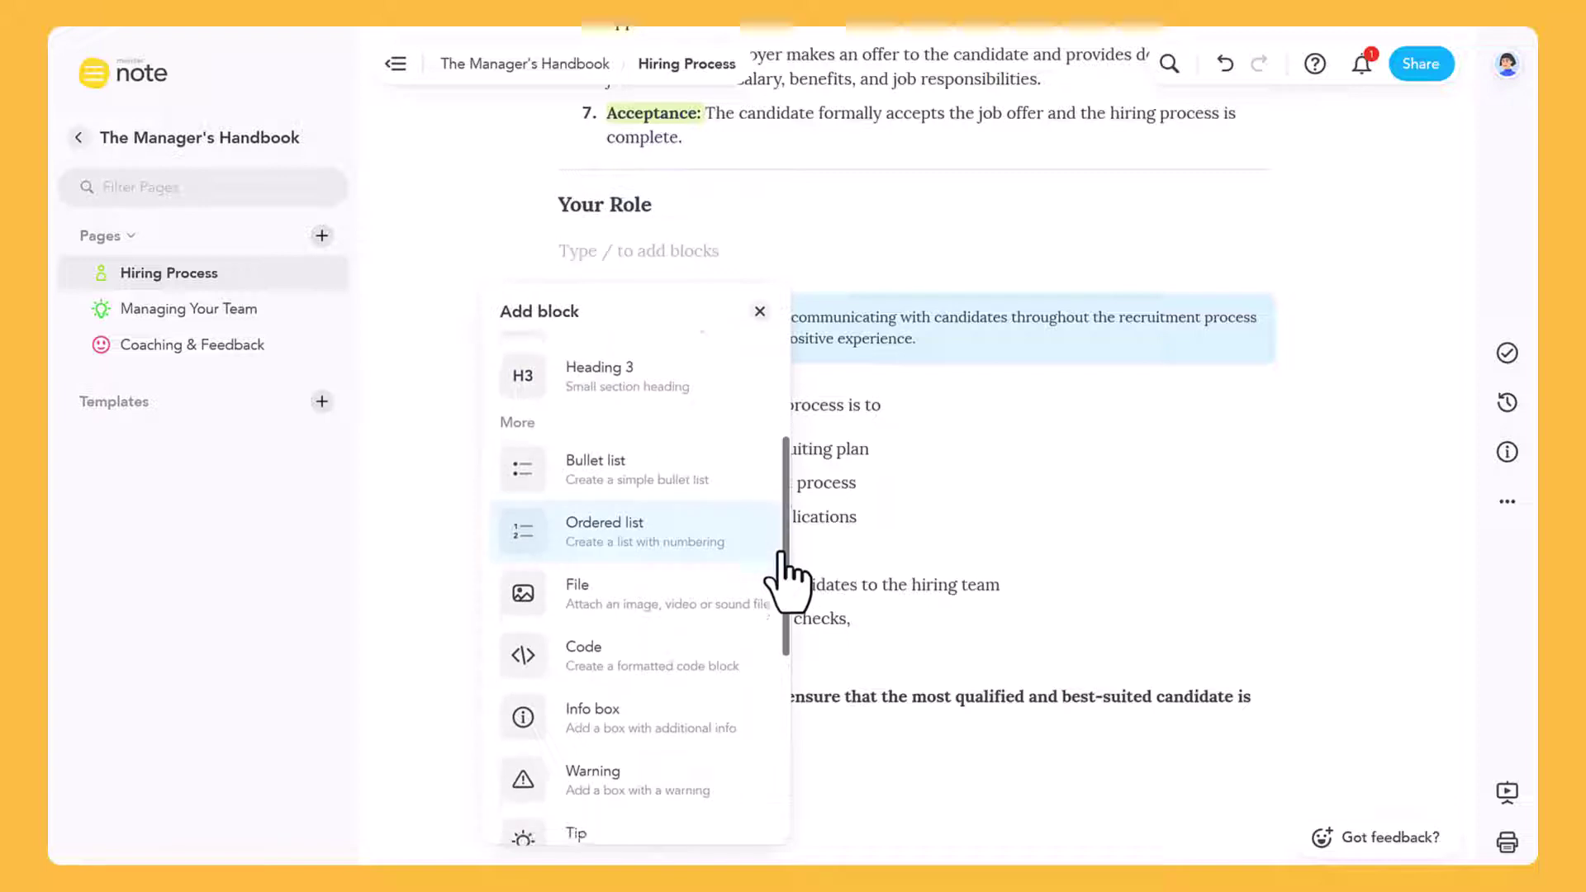
pyautogui.scroll(-3, 780, 570)
pyautogui.scroll(-3, 787, 578)
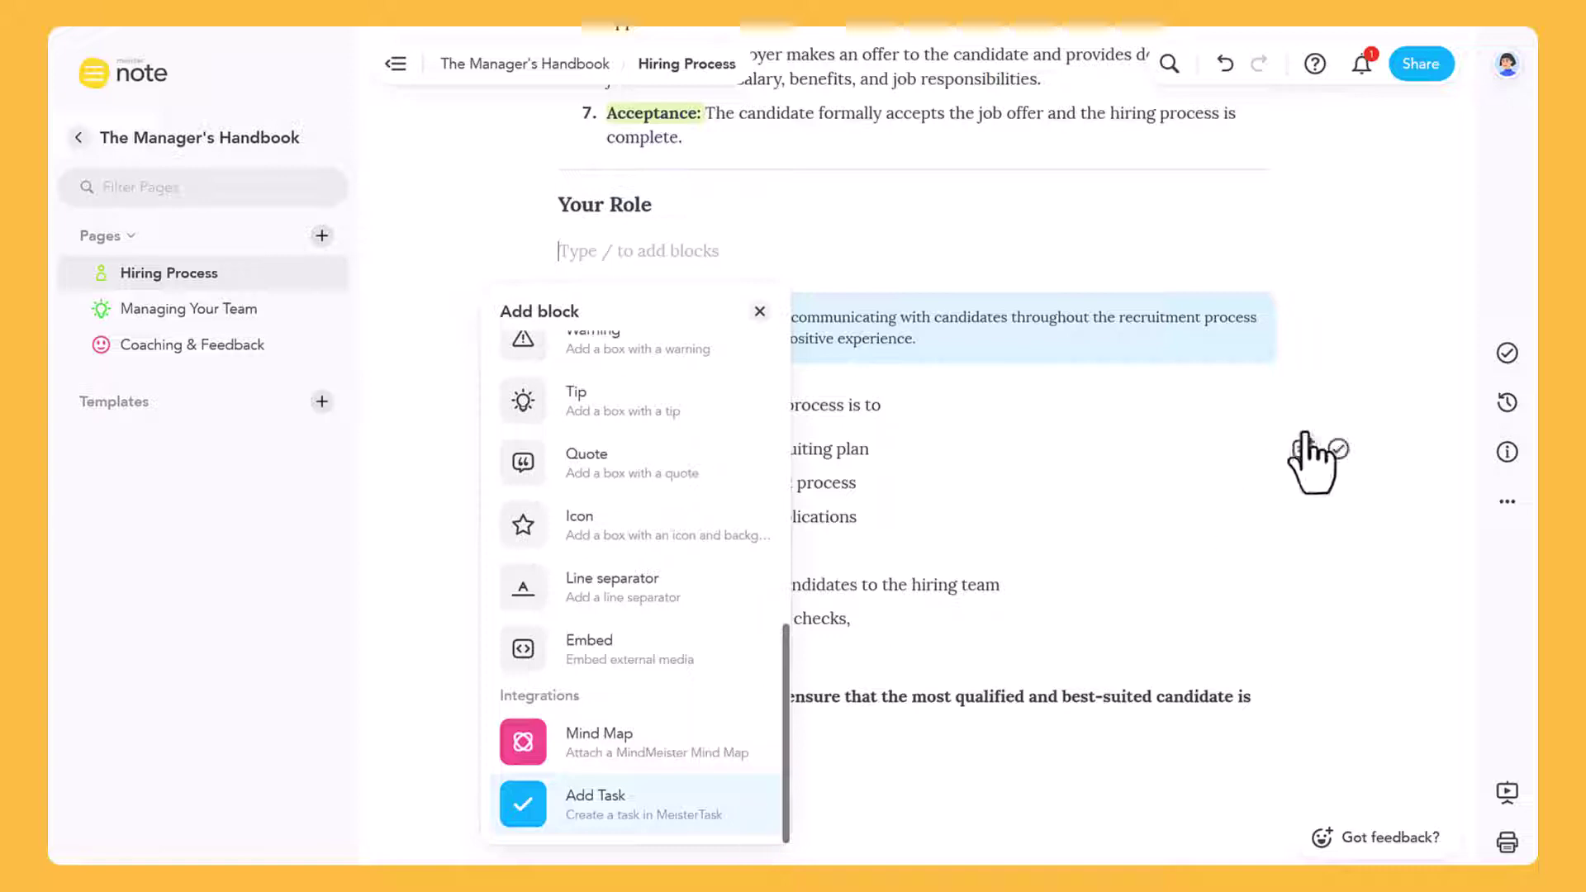
pyautogui.click(1338, 405)
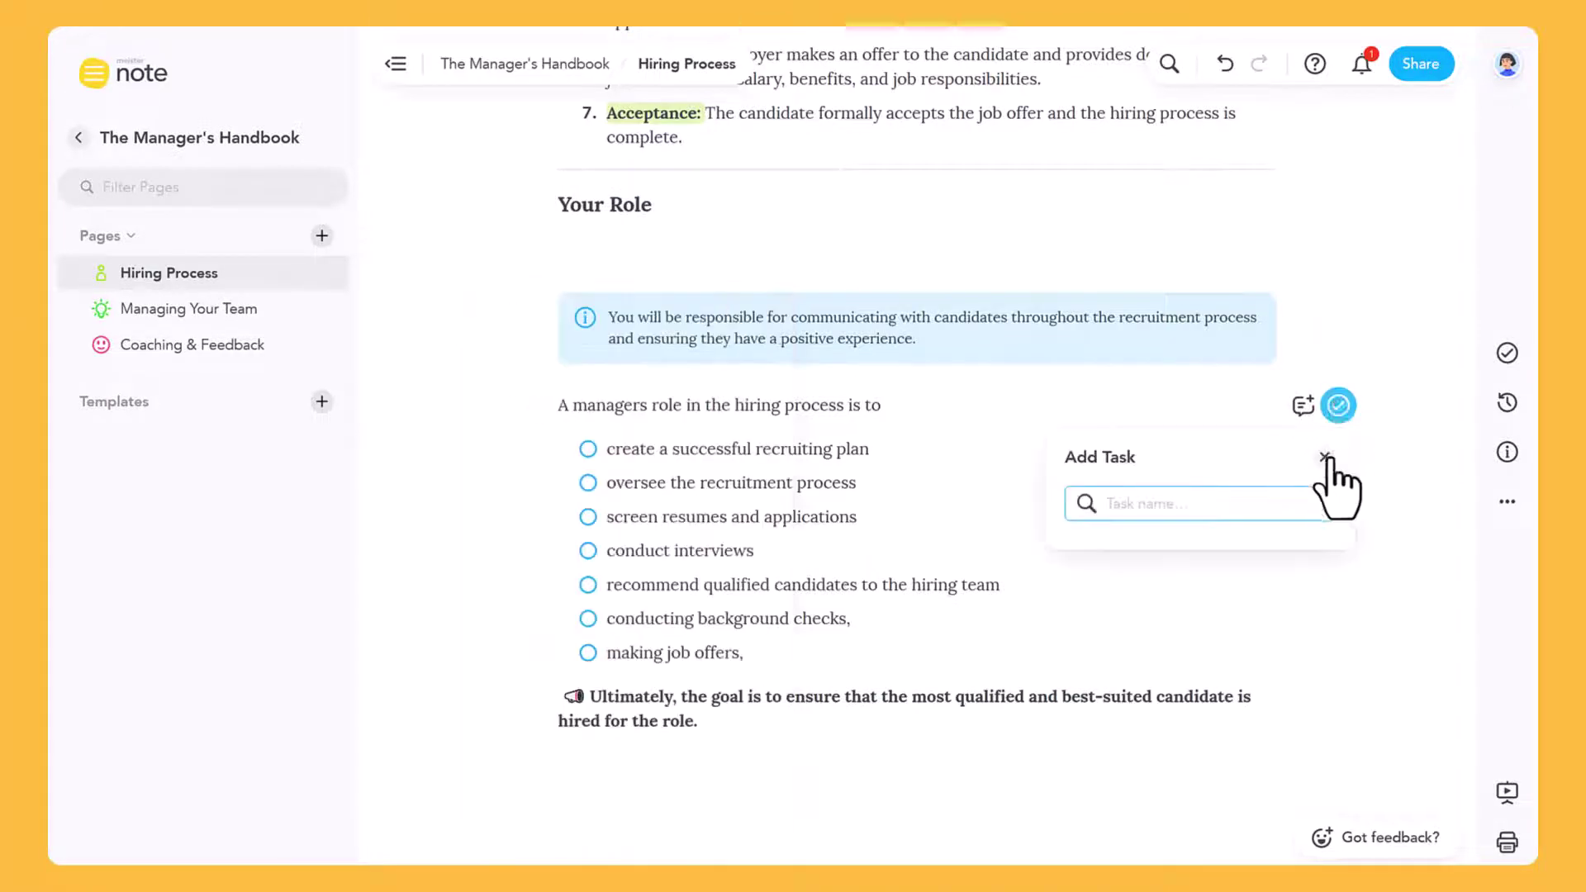
pyautogui.click(1321, 454)
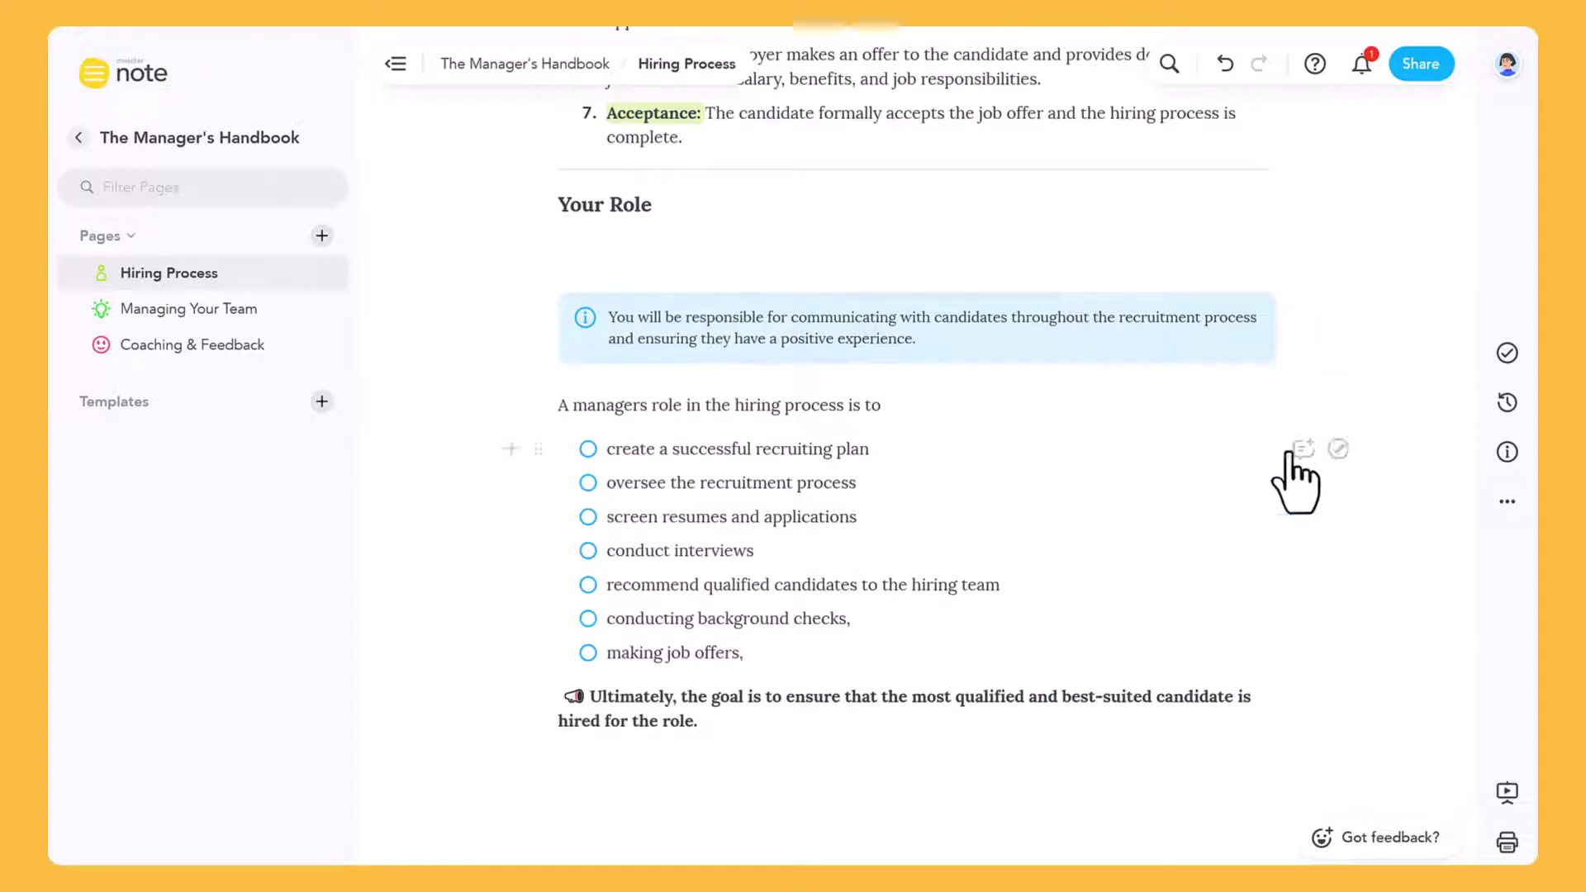
# Highlight the word 'managers' in orange
pyautogui.doubleClick(625, 405)
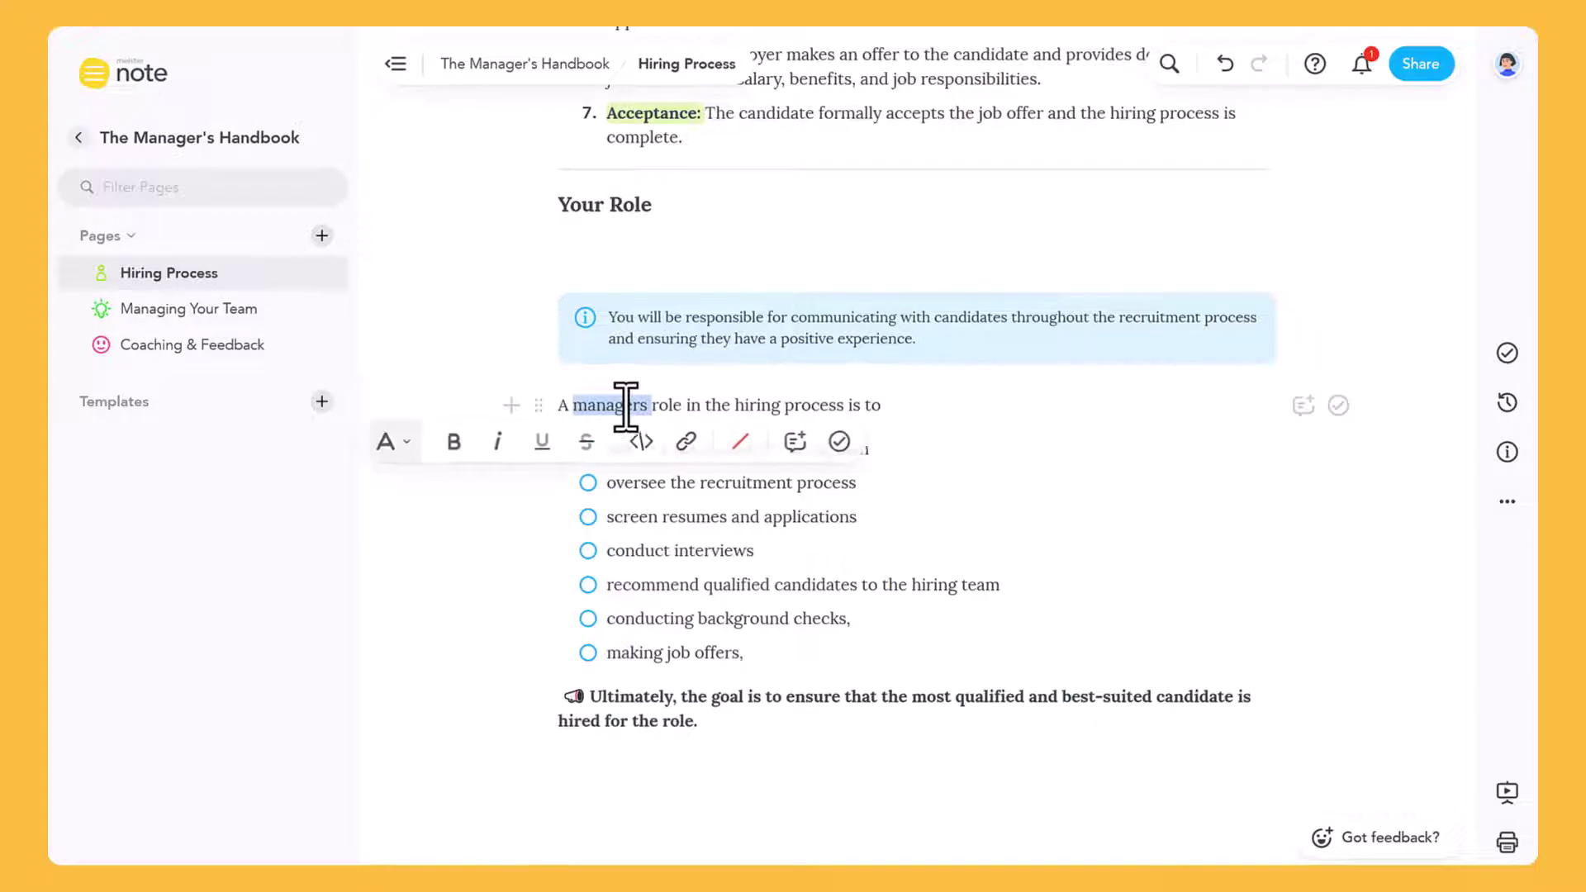
pyautogui.click(740, 441)
pyautogui.click(715, 544)
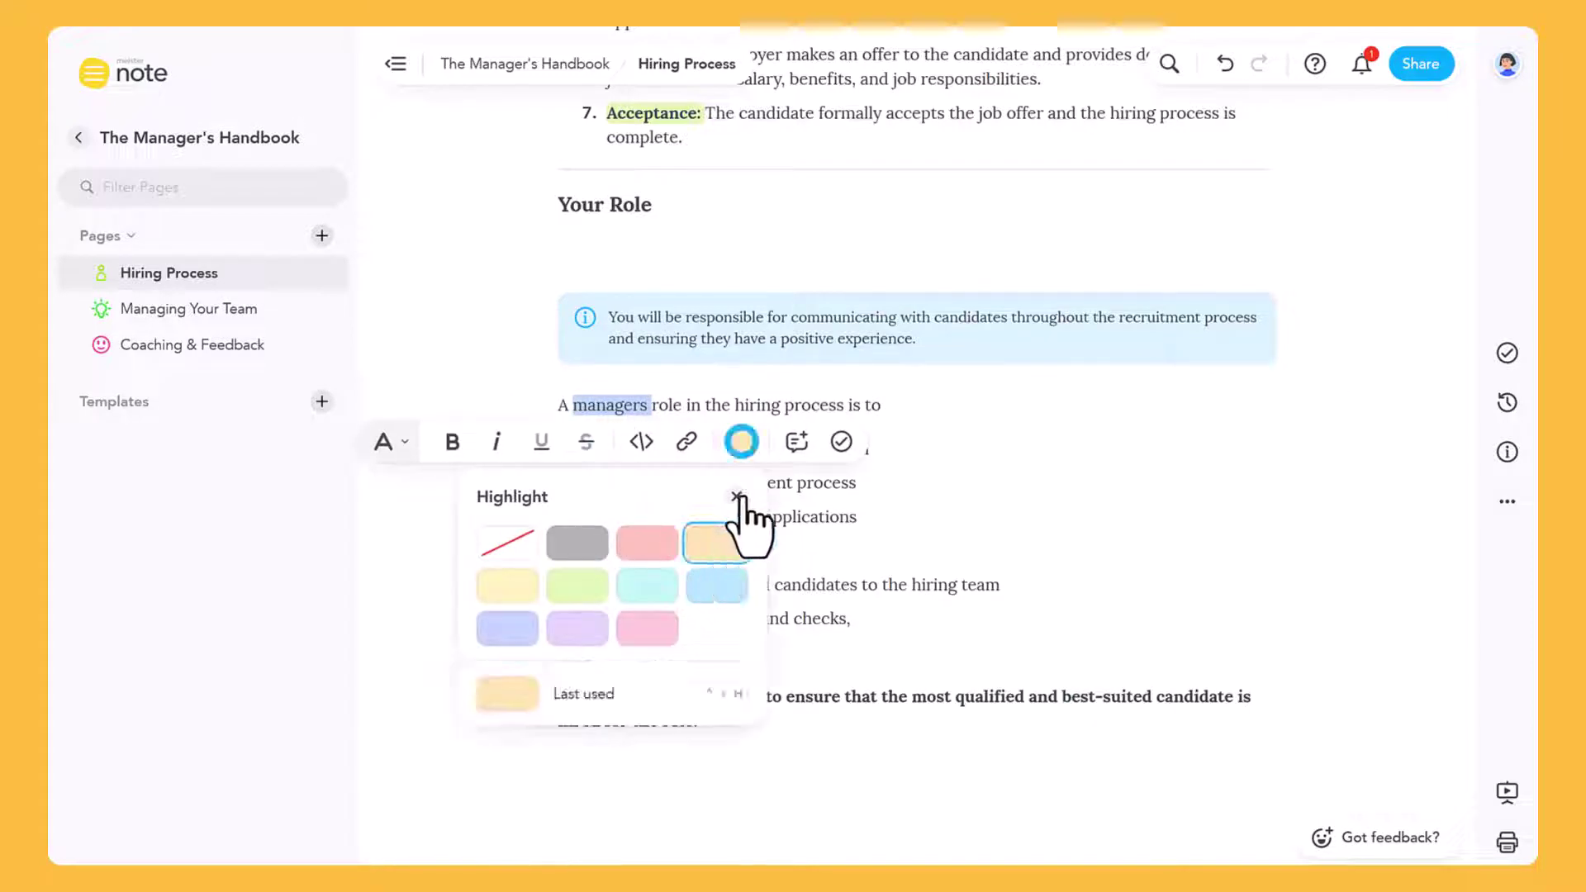
pyautogui.click(932, 429)
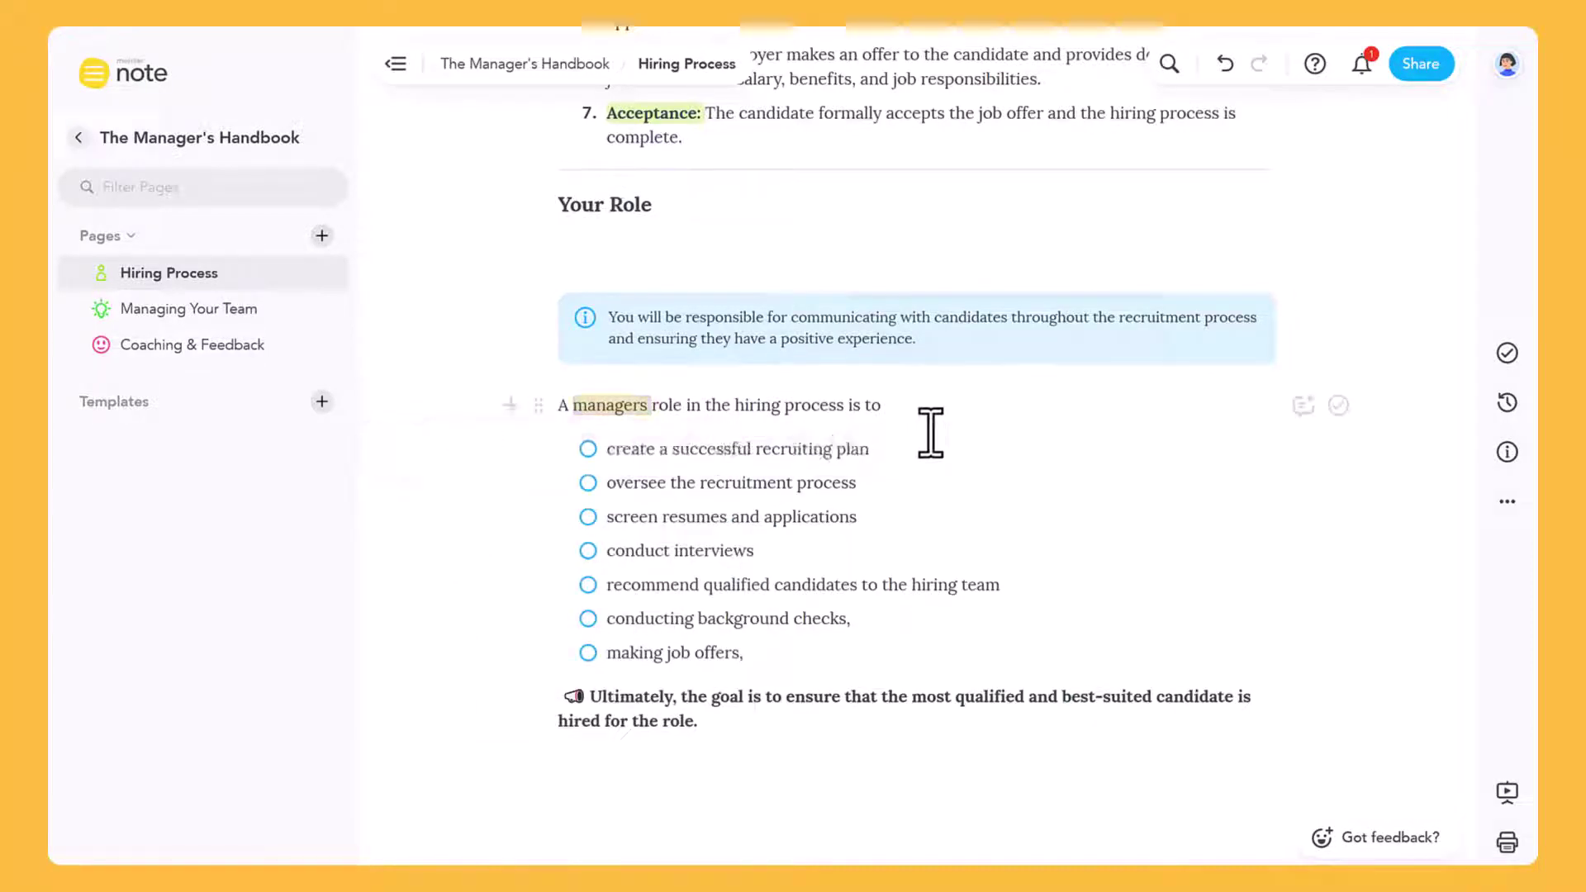
# Move the Ultimately sentence under Your Role, delete the empty block, and drop the divider below the checklist
pyautogui.moveTo(538, 698); pyautogui.dragTo(521, 242)
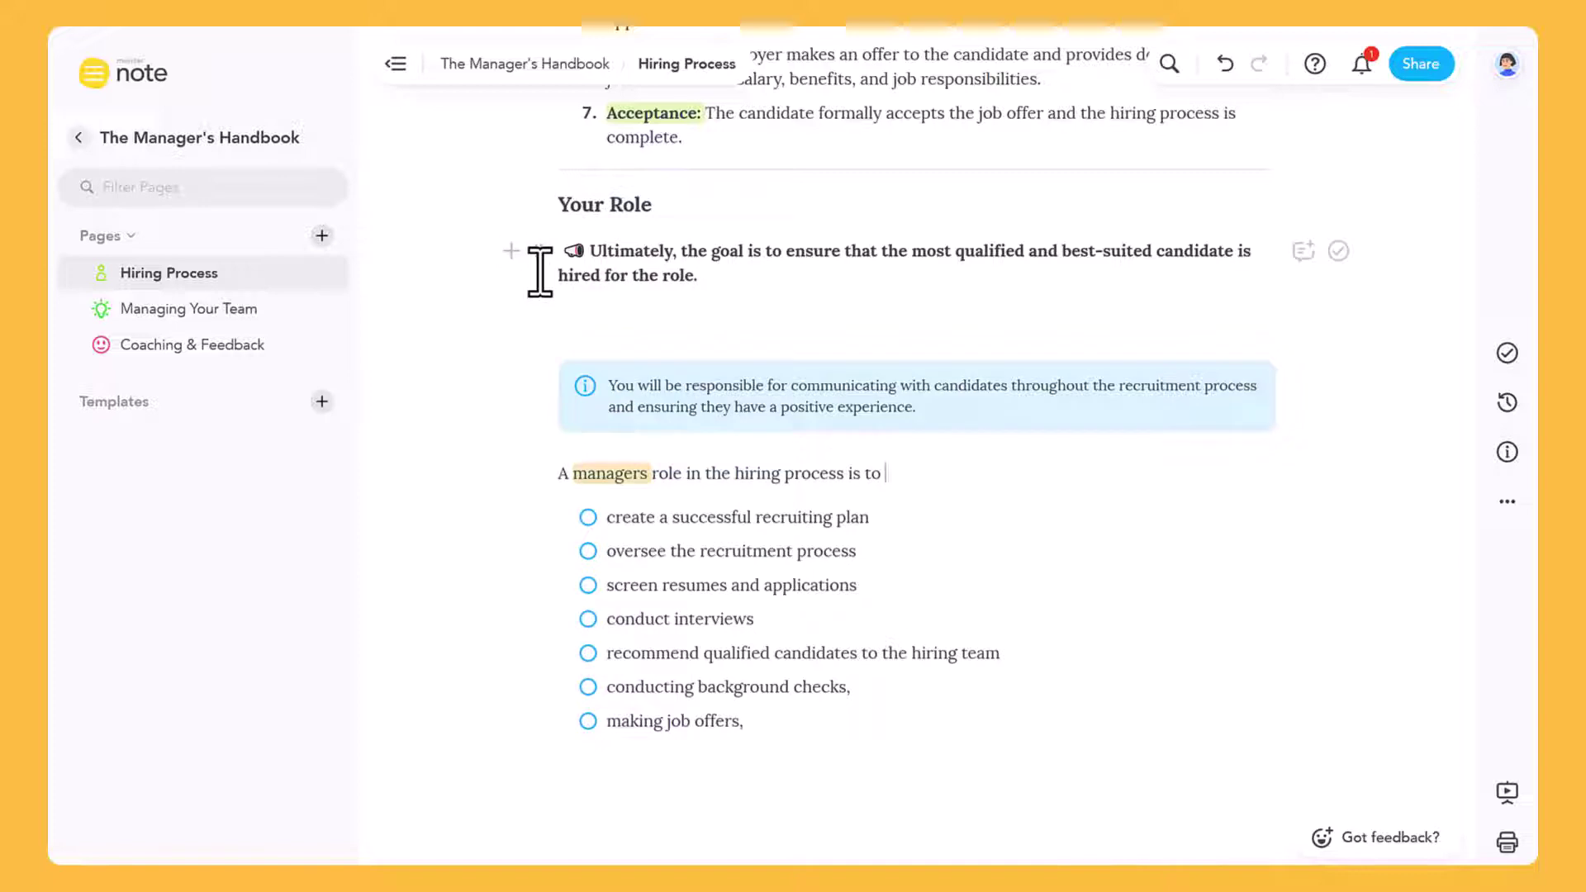
pyautogui.click(538, 319)
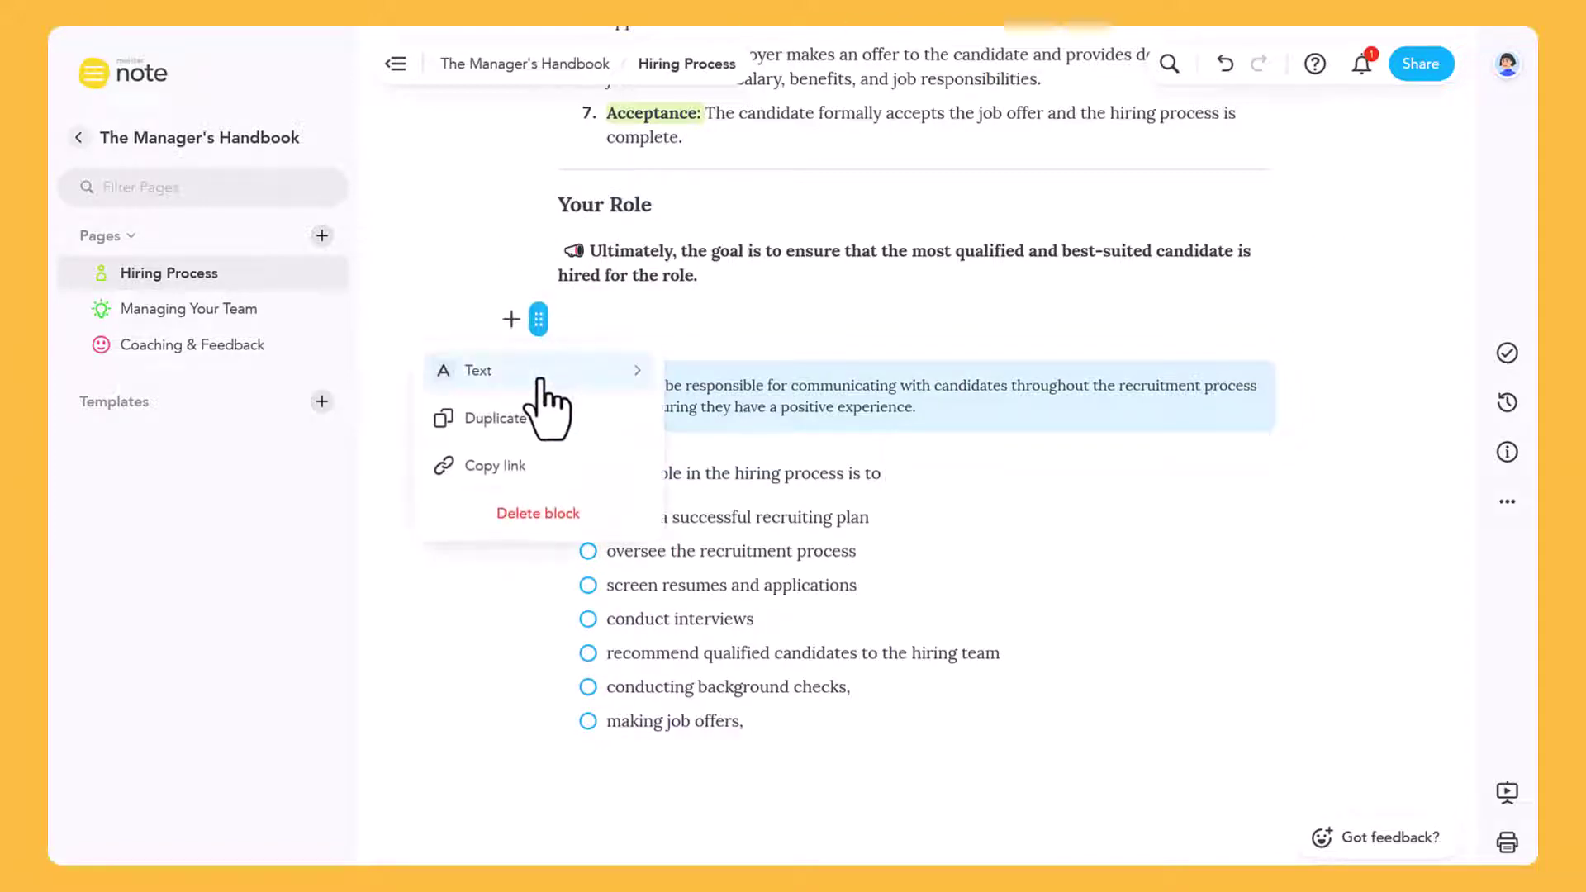
pyautogui.click(536, 512)
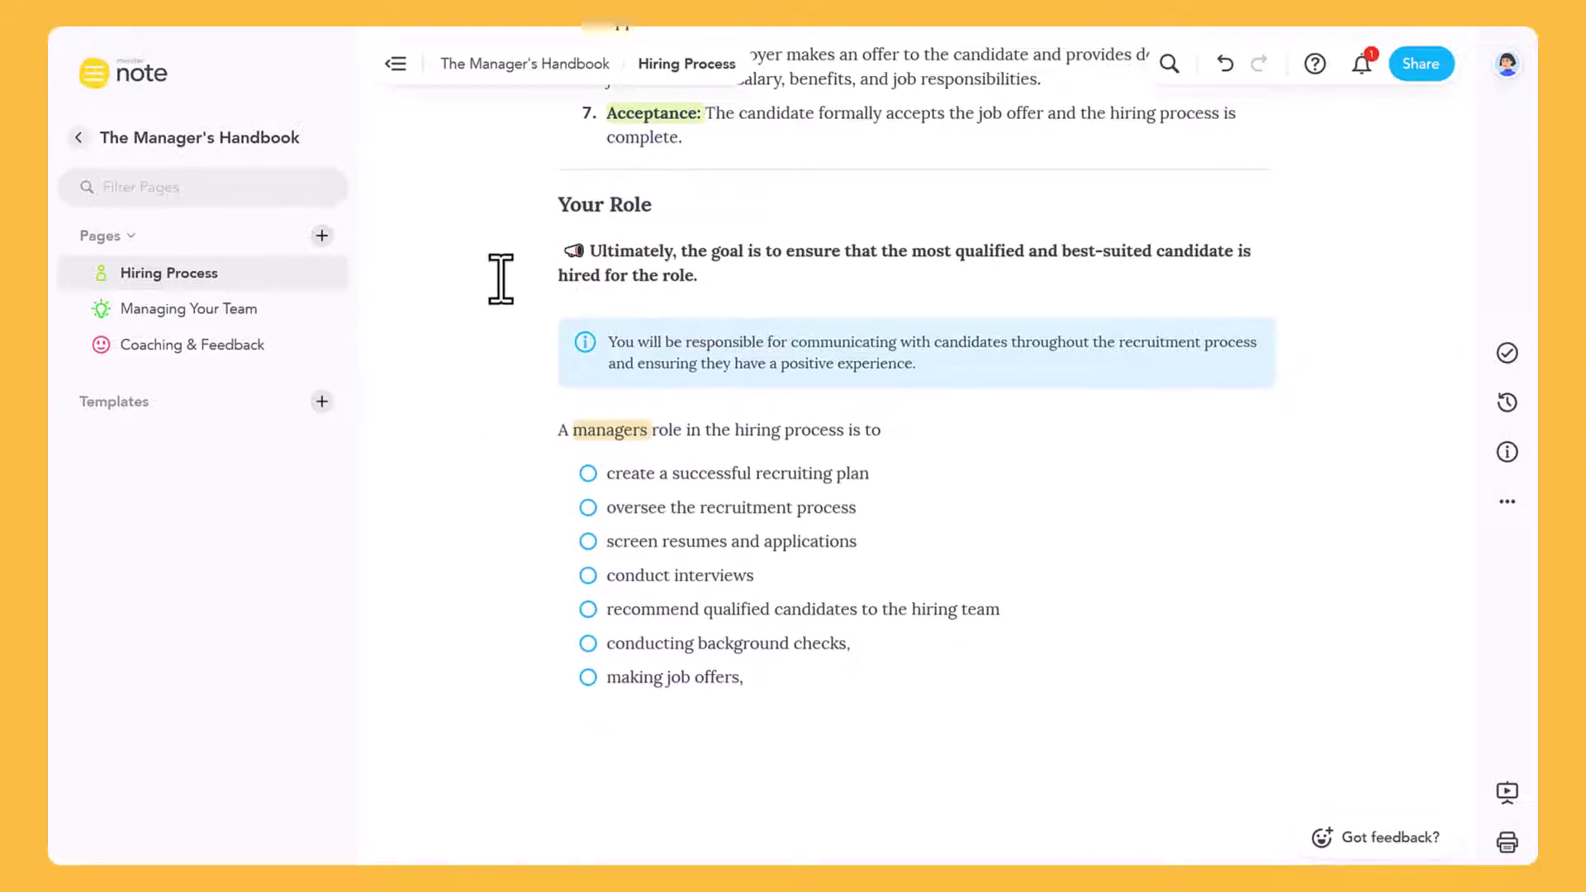
pyautogui.click(537, 170)
pyautogui.moveTo(537, 170); pyautogui.dragTo(484, 748)
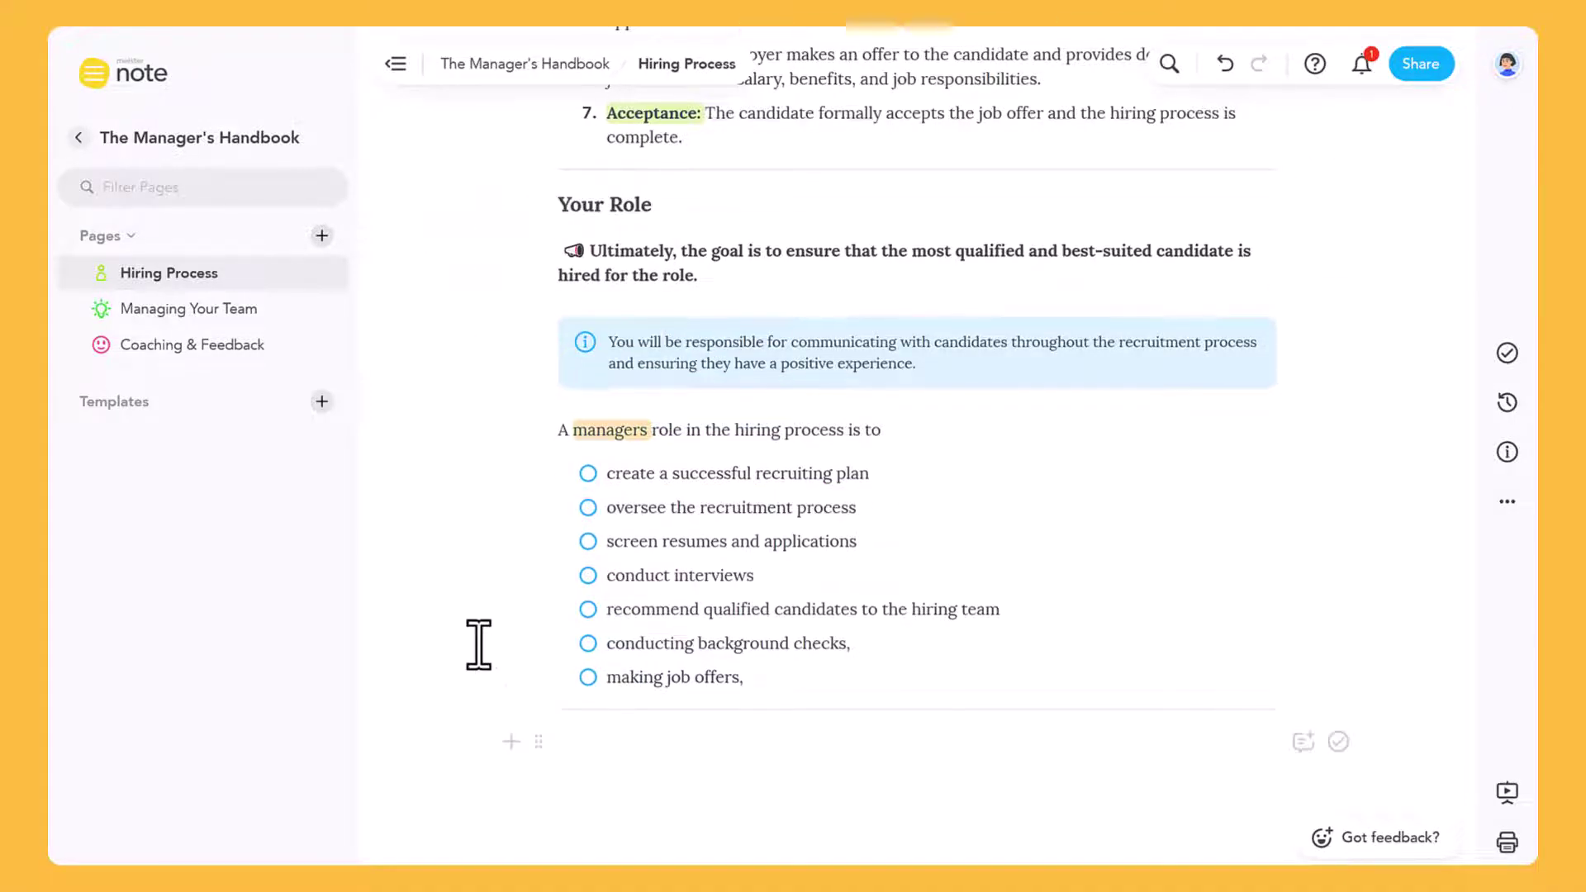
pyautogui.click(538, 204)
pyautogui.click(528, 350)
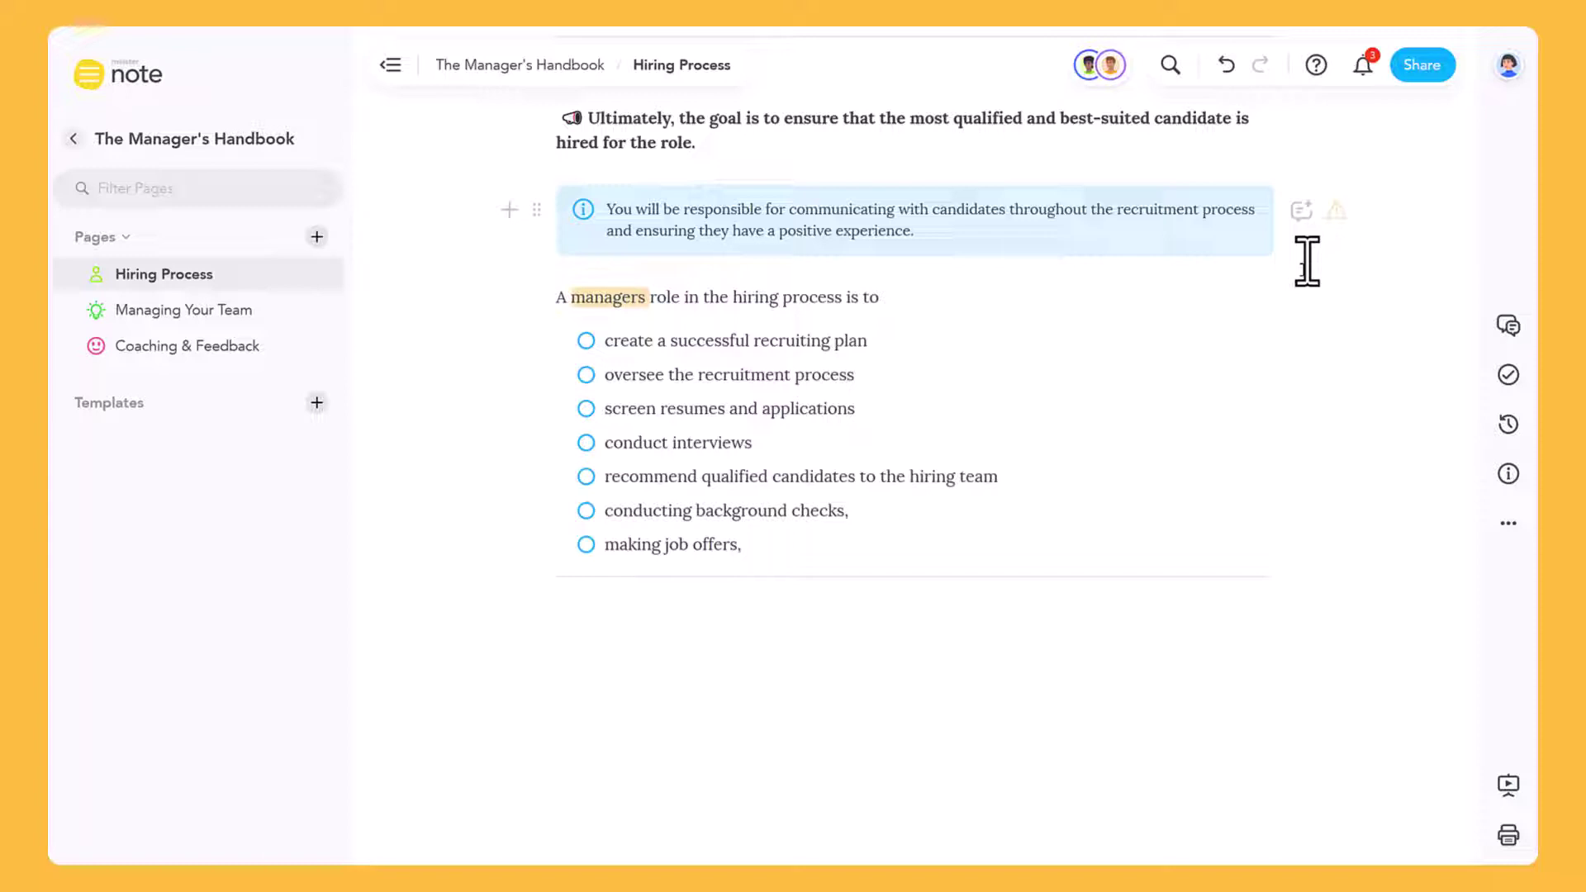
pyautogui.click(1303, 216)
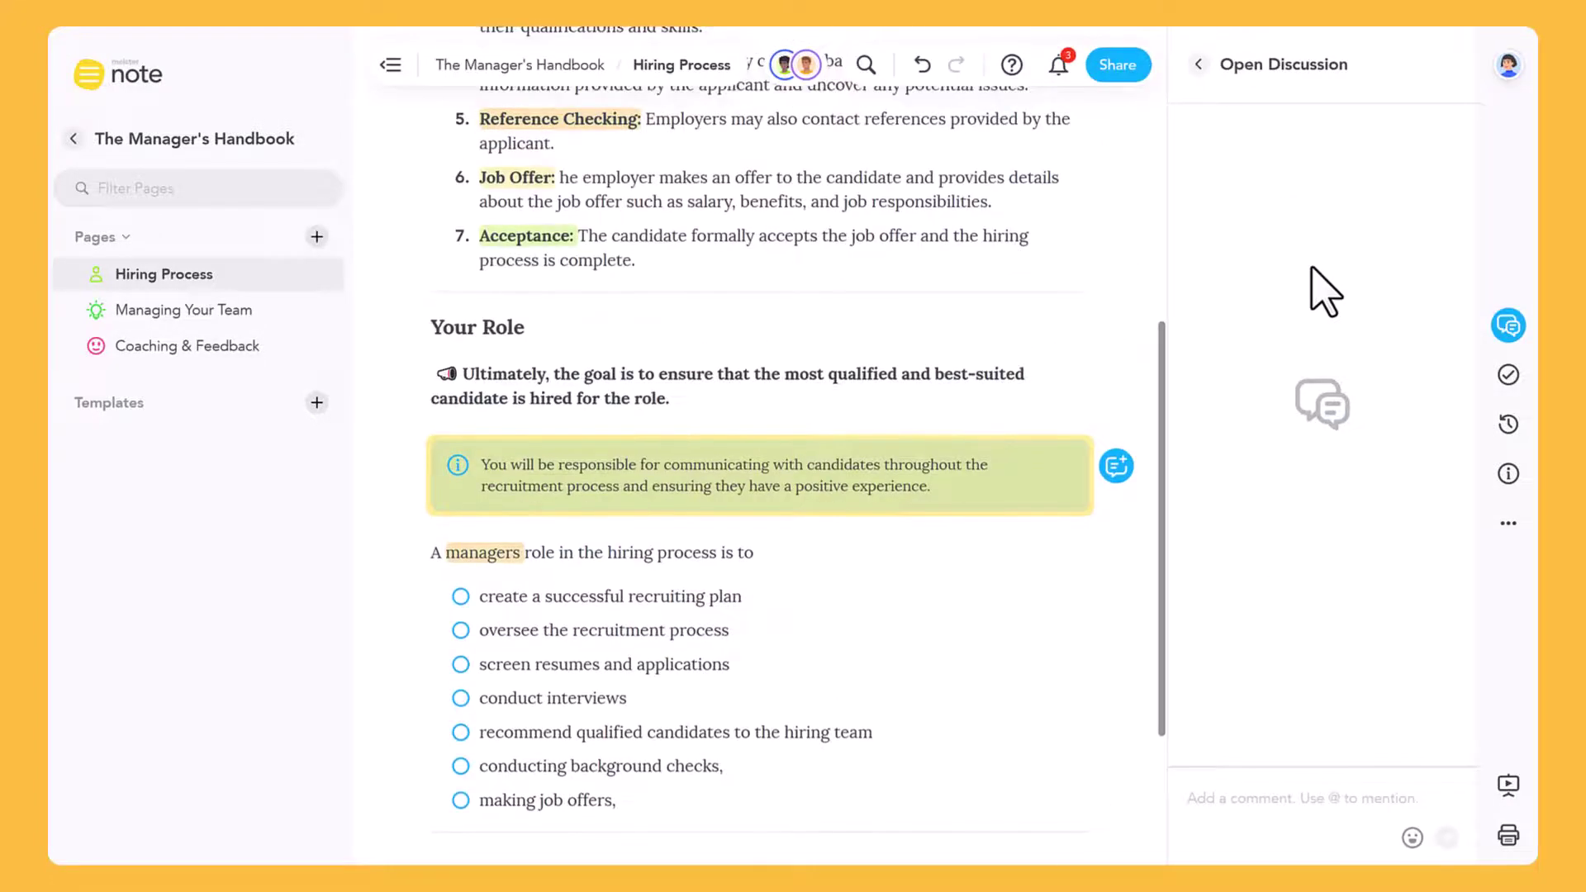
pyautogui.write('@')
pyautogui.press('Return')
pyautogui.write('Could you please double-check this? Thank you')
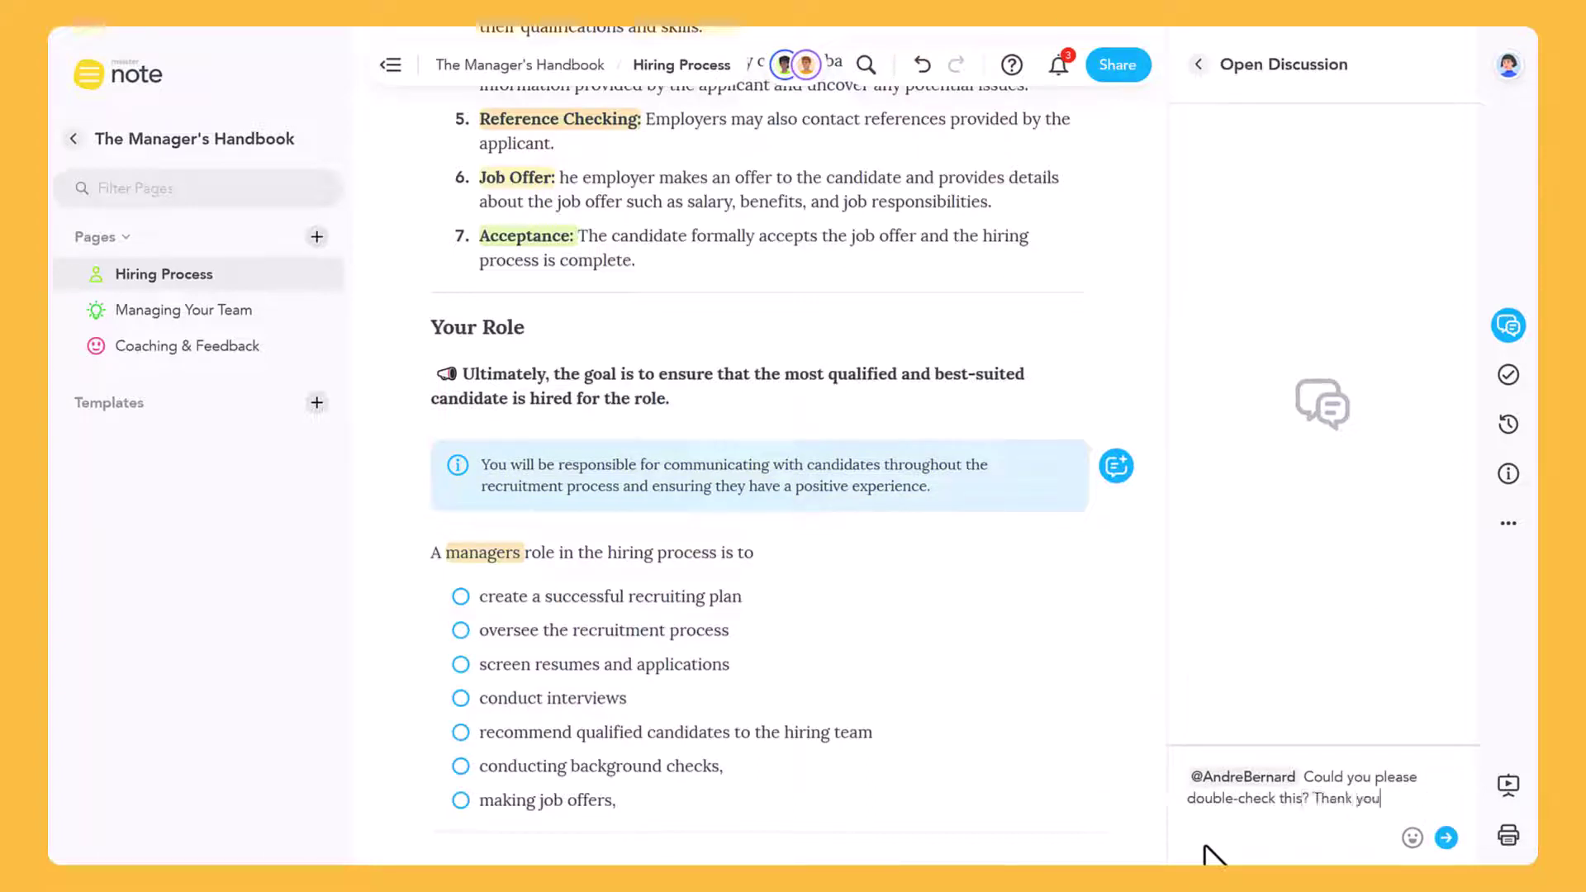
pyautogui.write('!')
pyautogui.click(1443, 834)
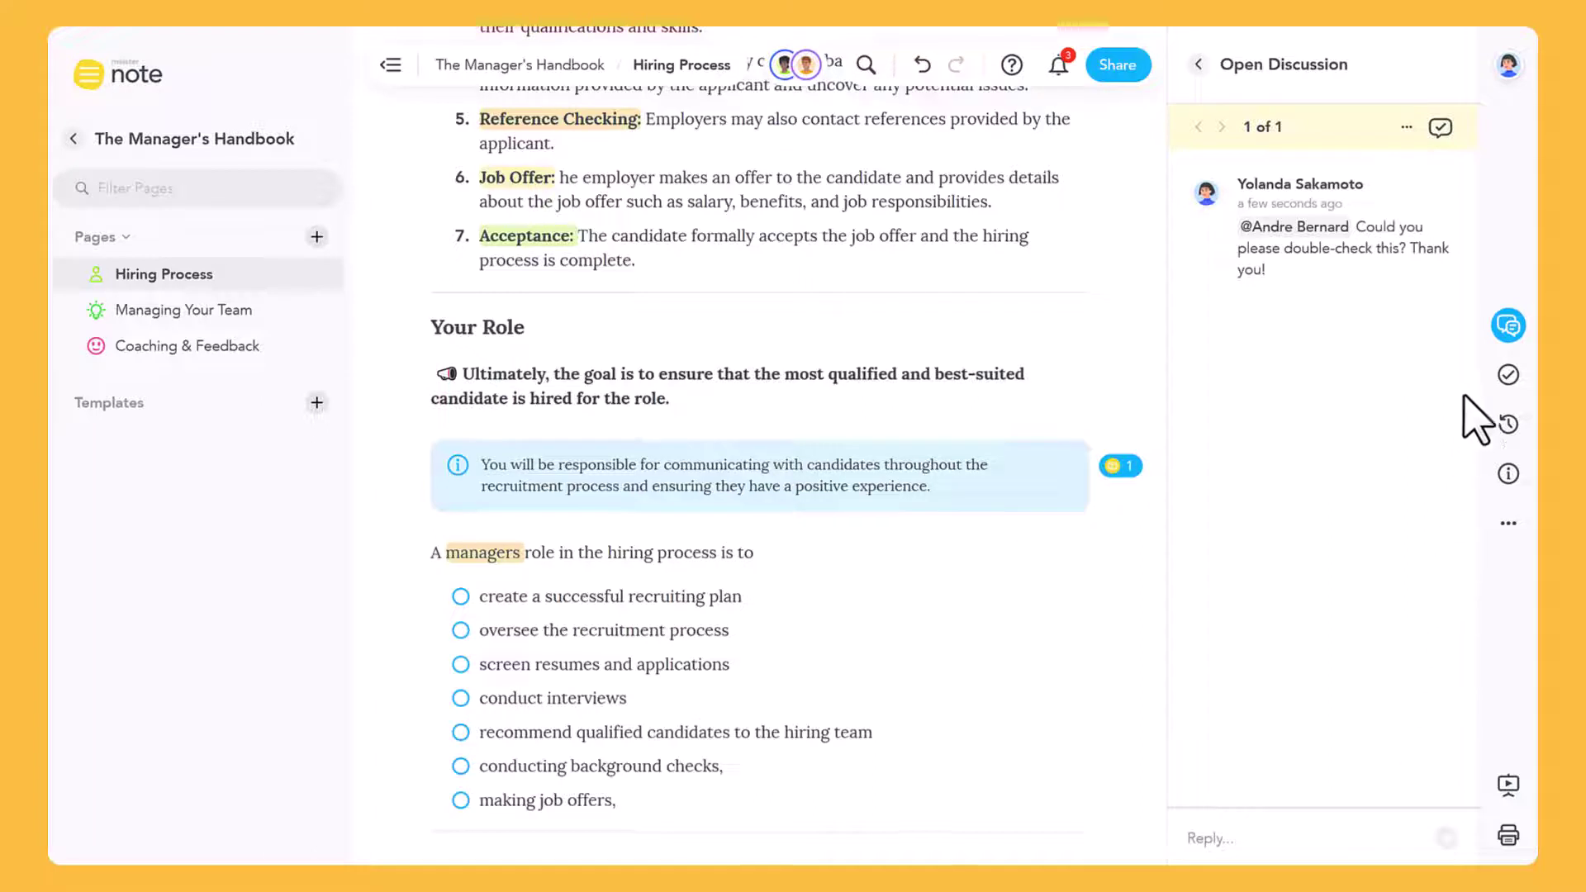
pyautogui.click(1508, 327)
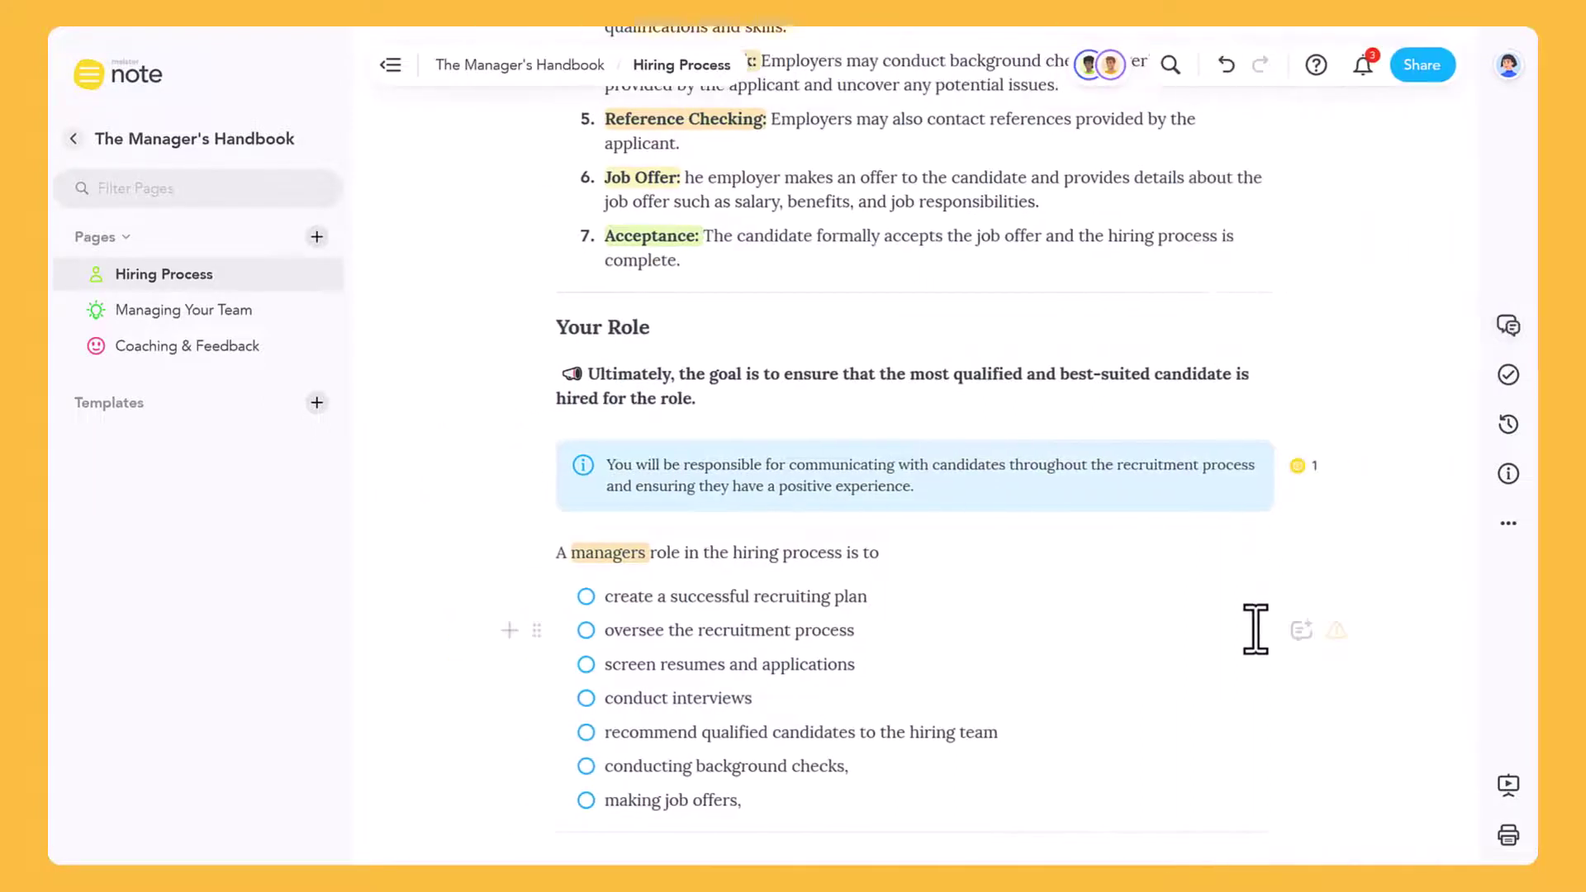
pyautogui.doubleClick(843, 664)
pyautogui.click(1015, 628)
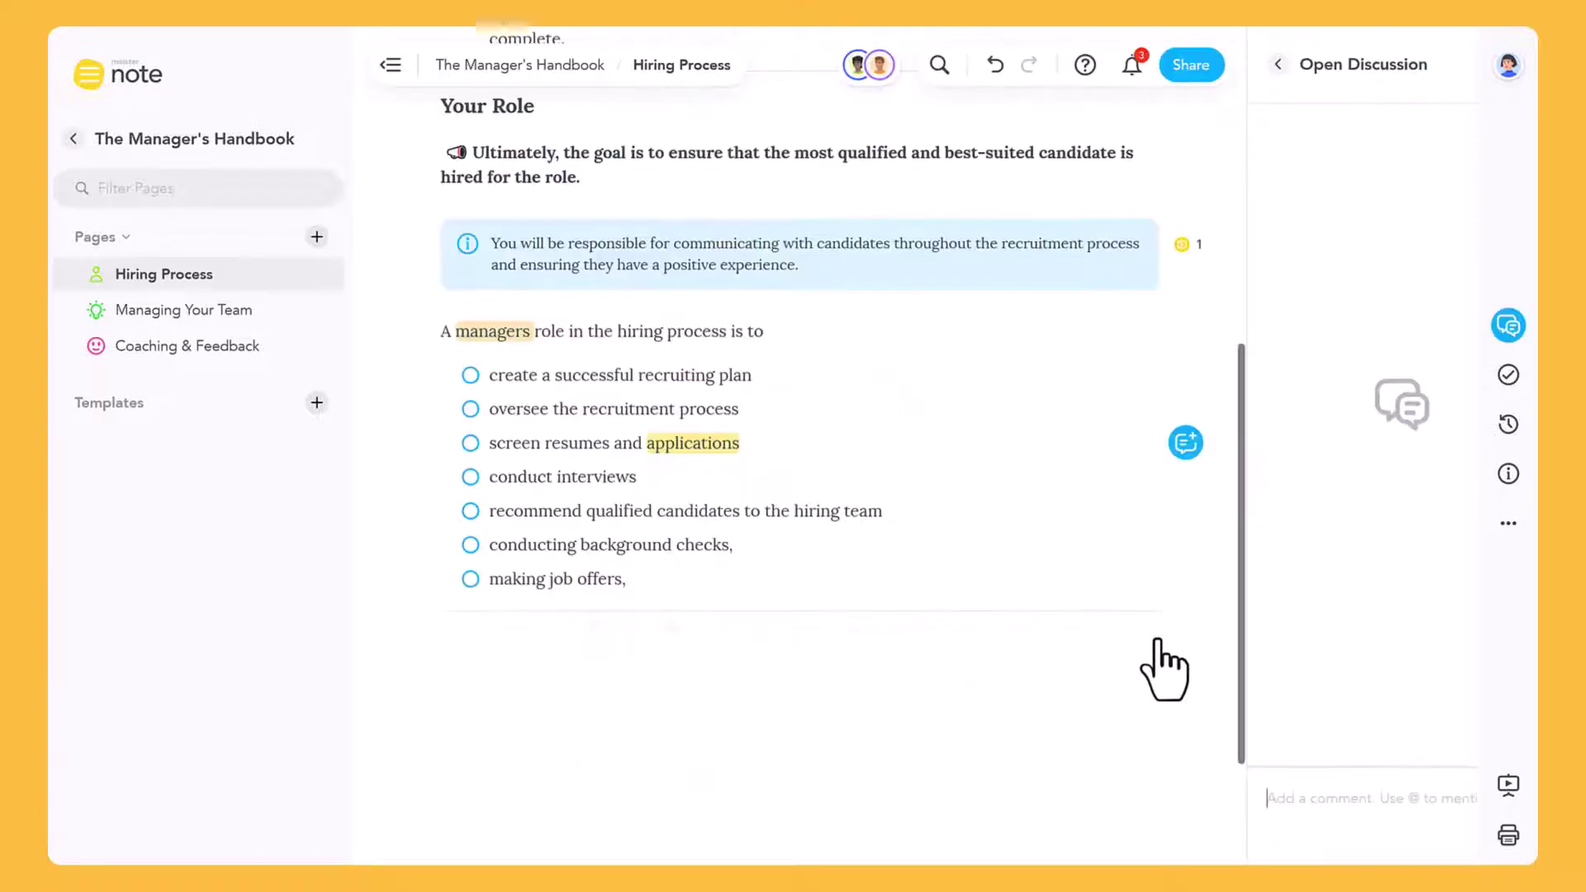
pyautogui.click(1223, 800)
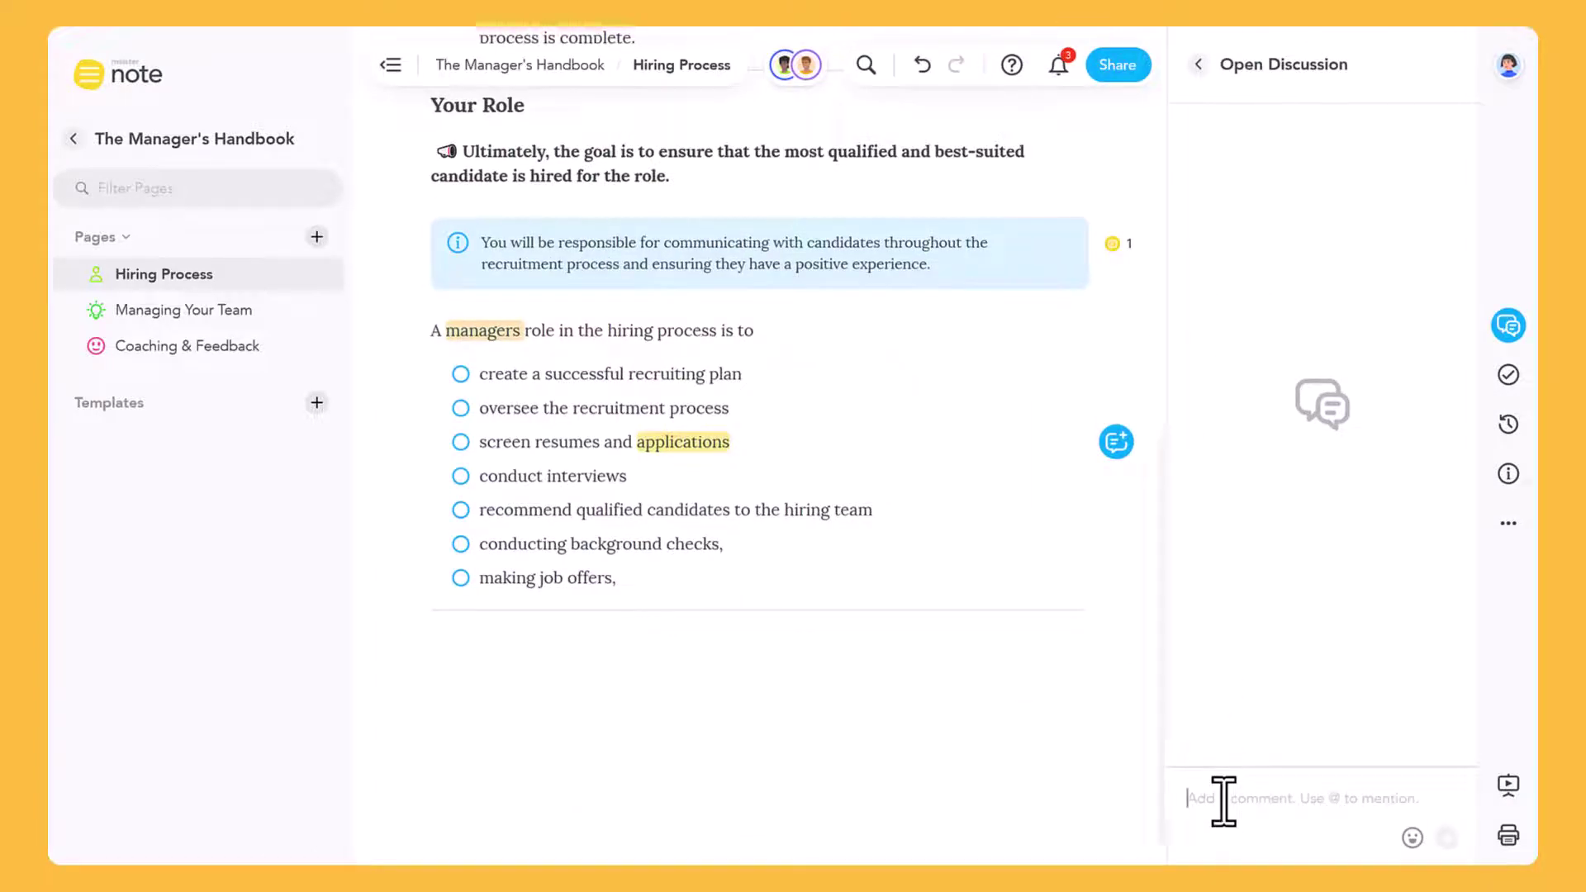
pyautogui.write('@')
pyautogui.press('Return')
pyautogui.write('And please check this as well! Thanks')
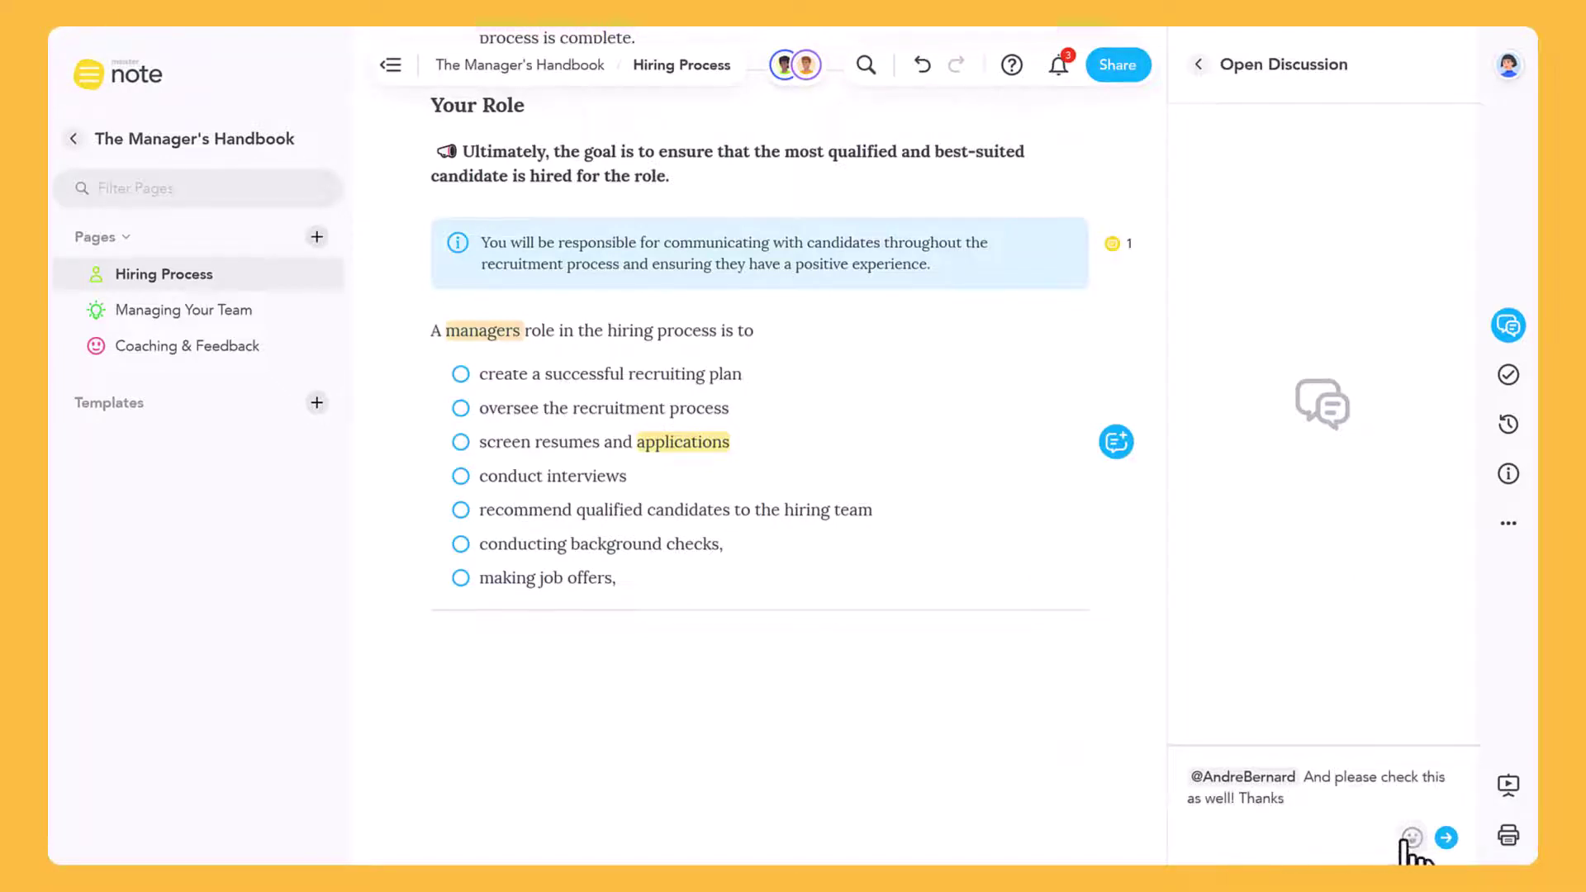
pyautogui.click(1412, 838)
pyautogui.click(1222, 531)
# Post the 'applications' comment and show the Product Roadmap note's options list
pyautogui.click(1445, 838)
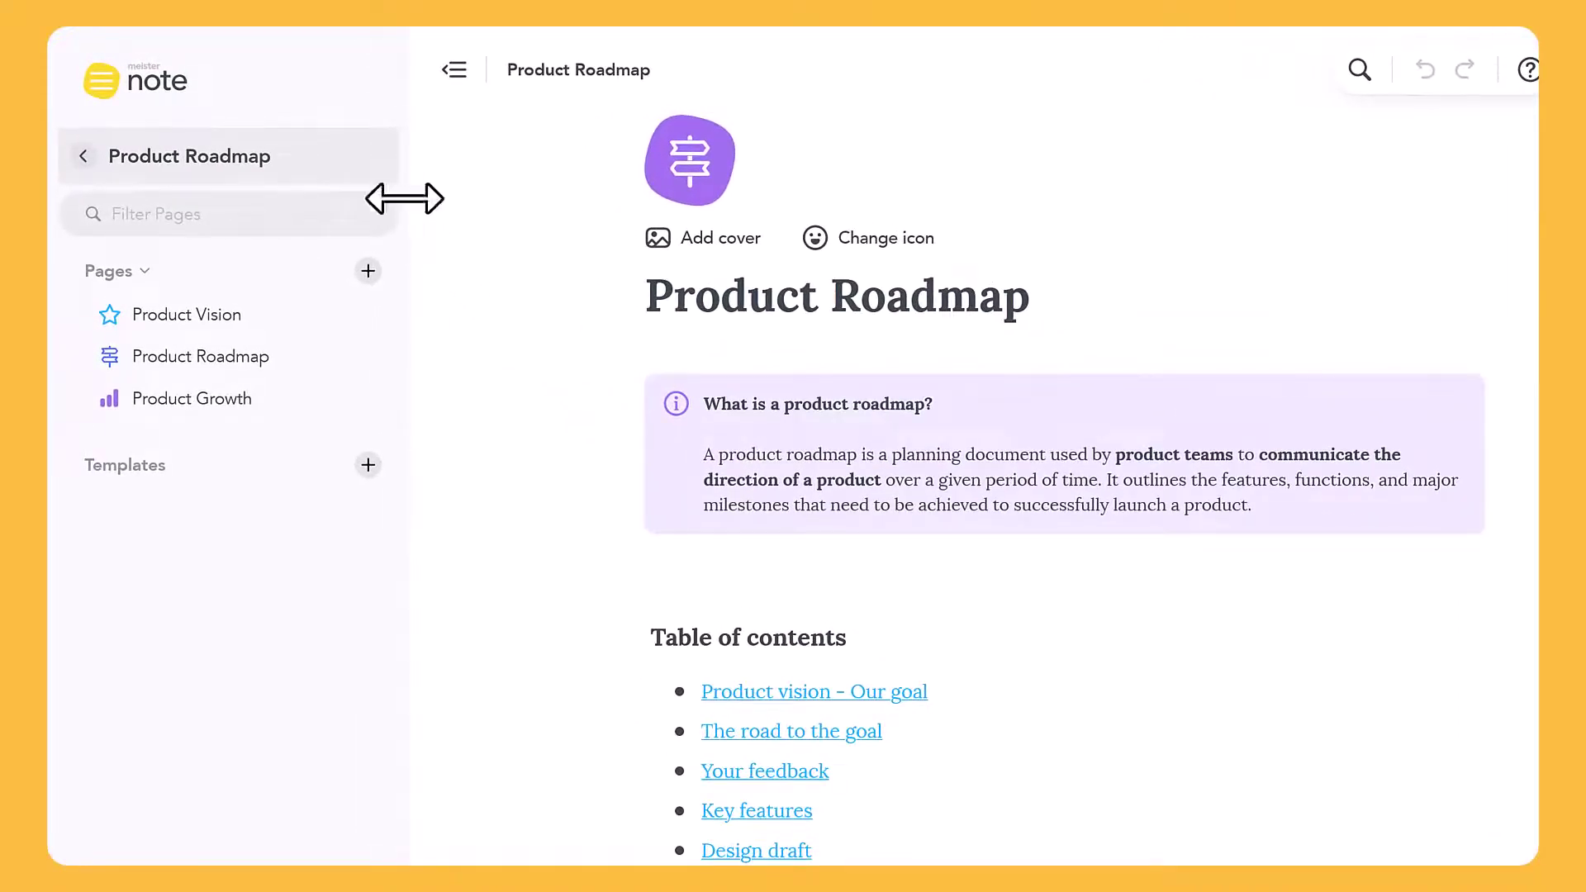
pyautogui.click(373, 159)
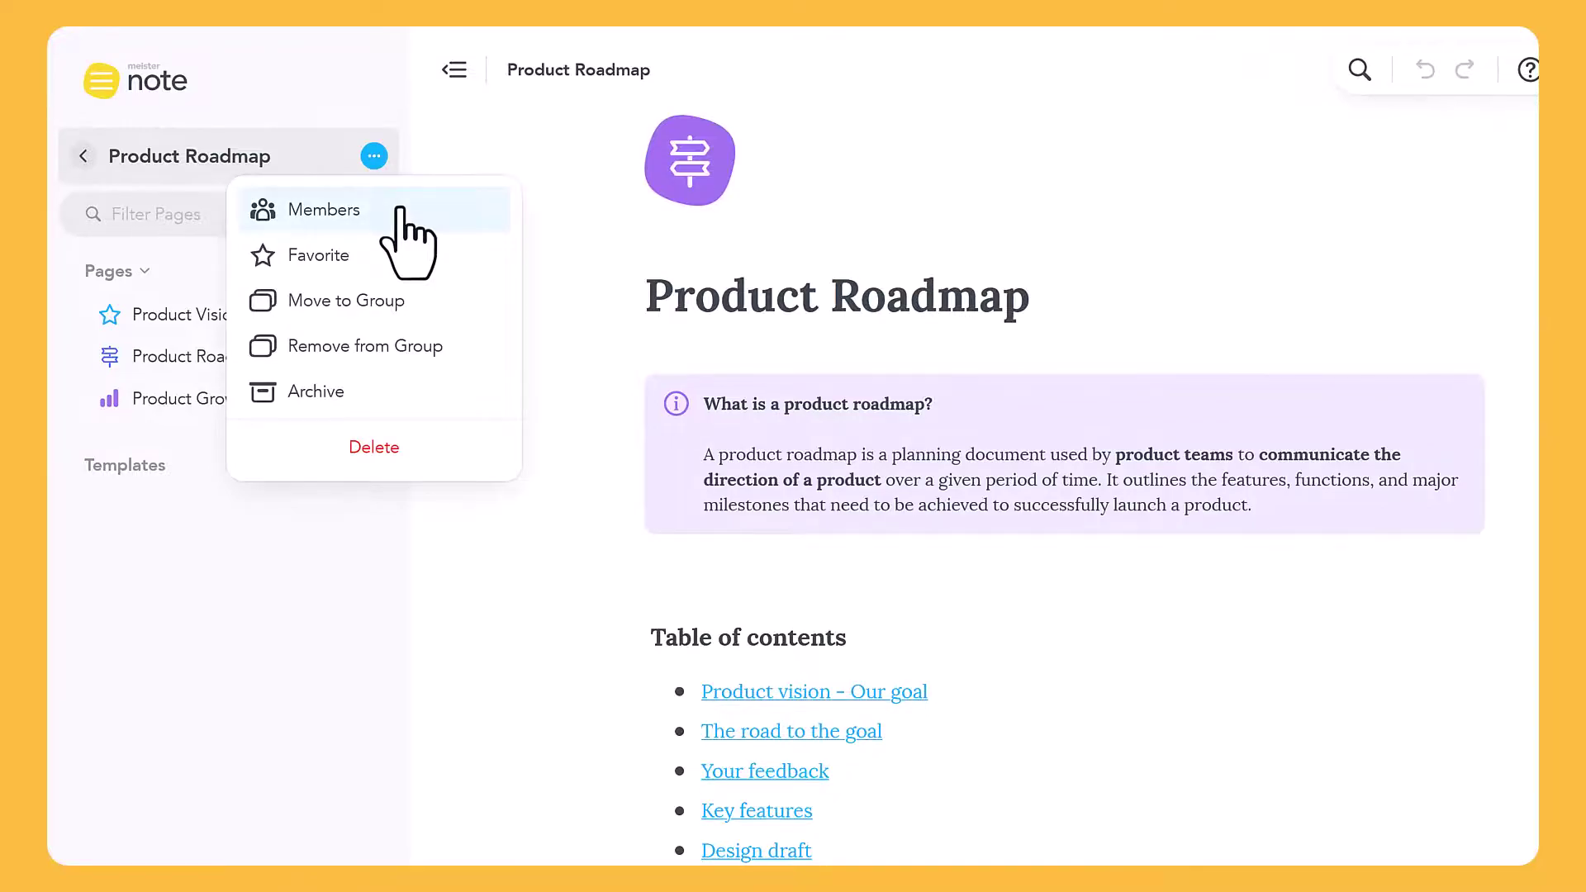
# Open the Product Roadmap Members dialog to review access levels from Admin to Viewer
pyautogui.click(400, 211)
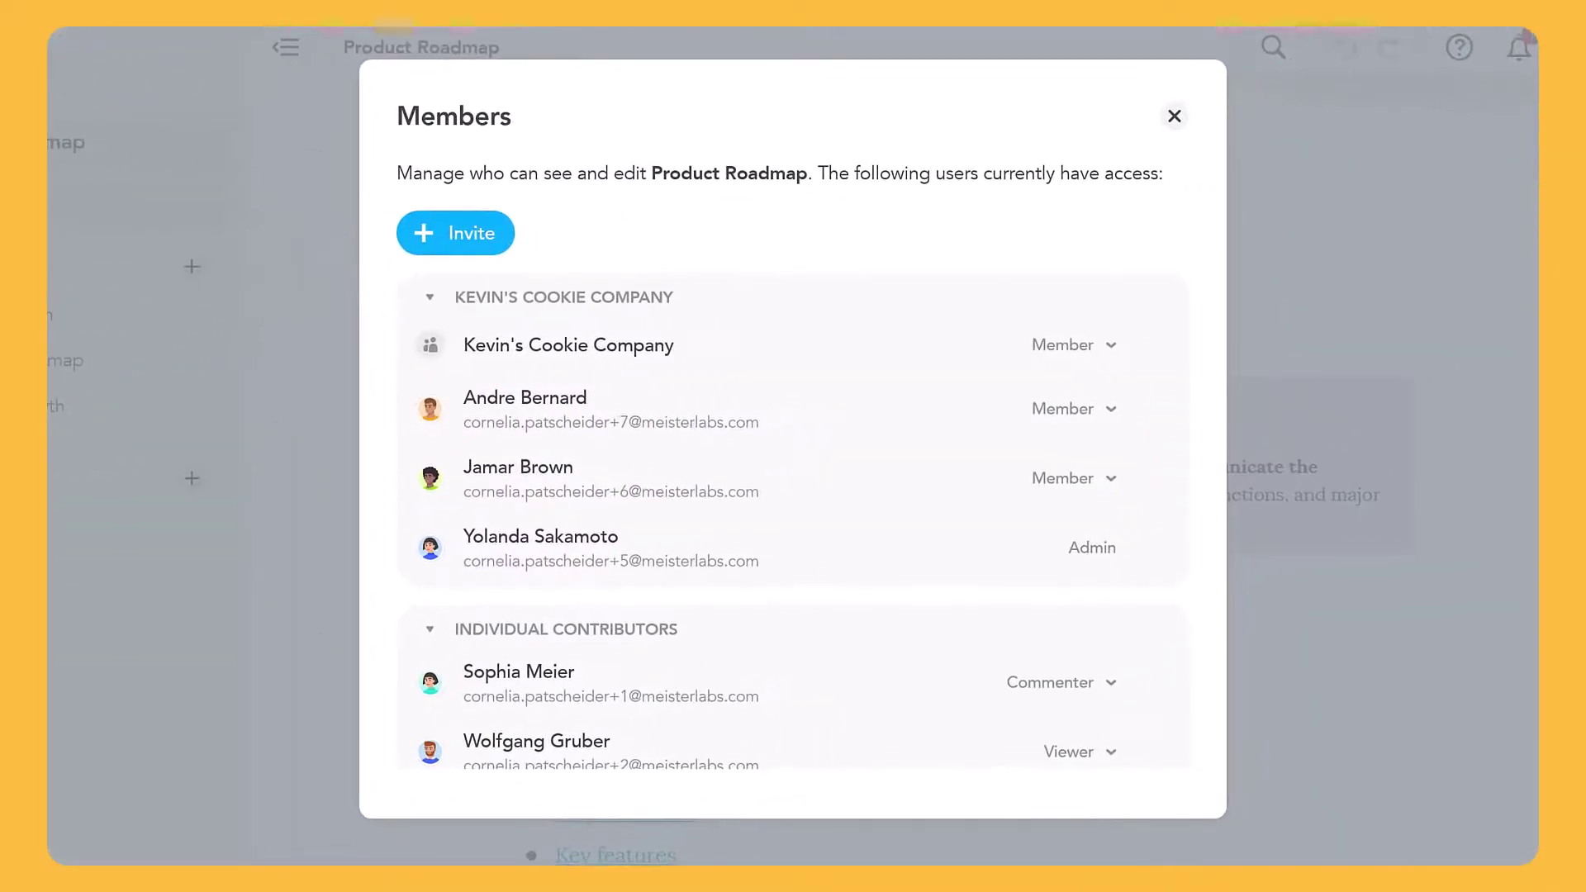